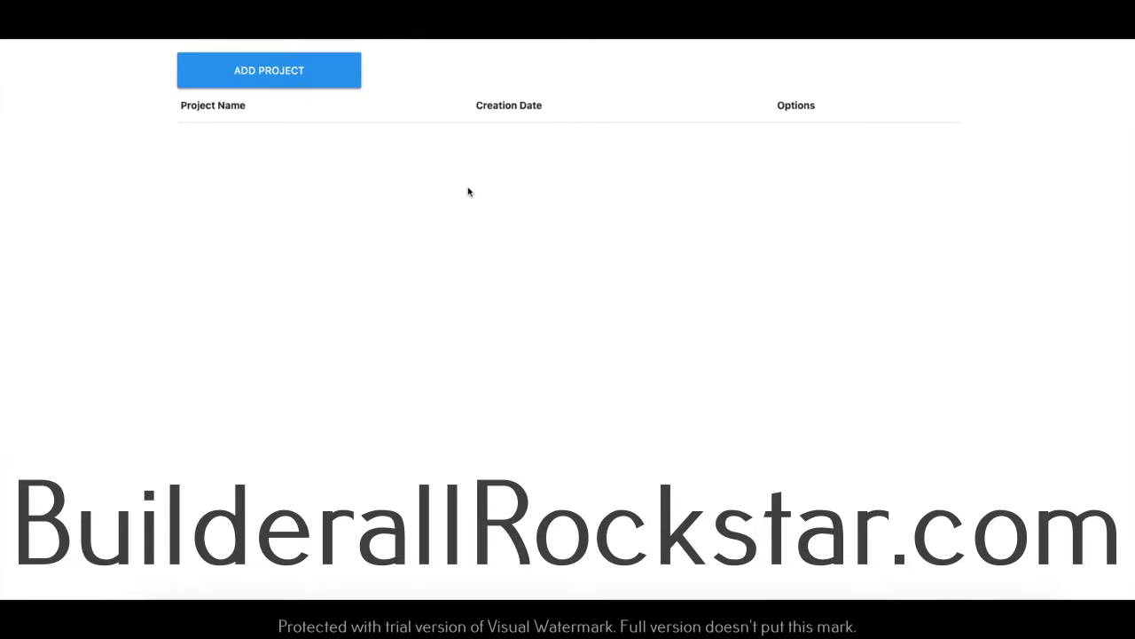
Create a project named 'Test' from a YouTube video link and open it for editing.
{"action": "left_click", "coordinate": [271, 65]}
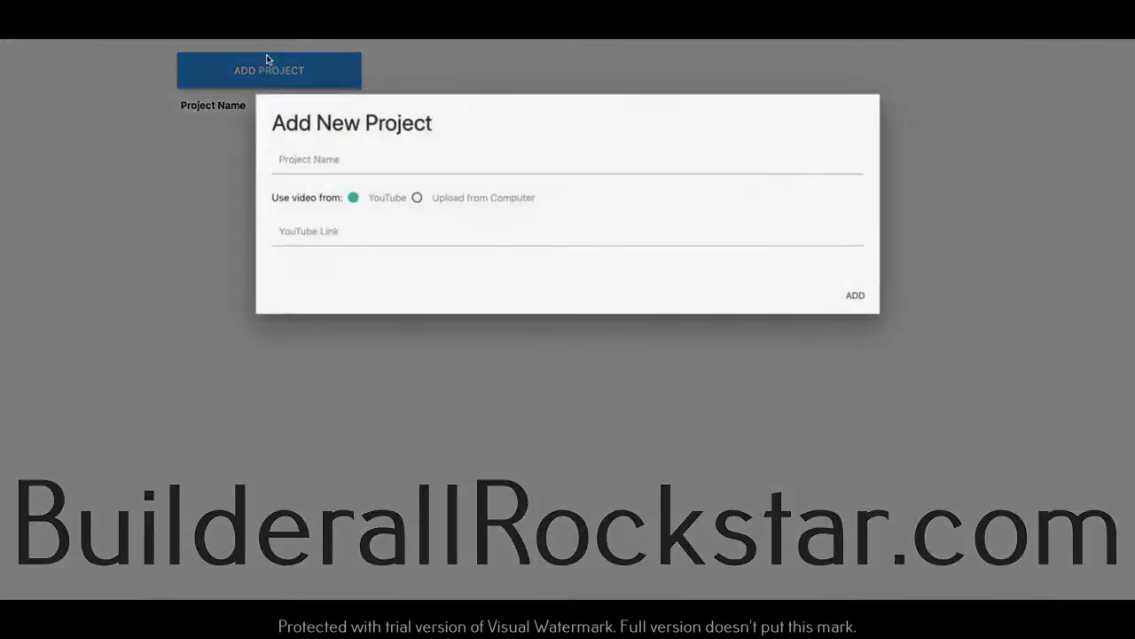
{"action": "left_click", "coordinate": [332, 168]}
{"action": "left_click", "coordinate": [323, 188]}
{"action": "left_click", "coordinate": [363, 226]}
{"action": "left_click", "coordinate": [351, 262]}
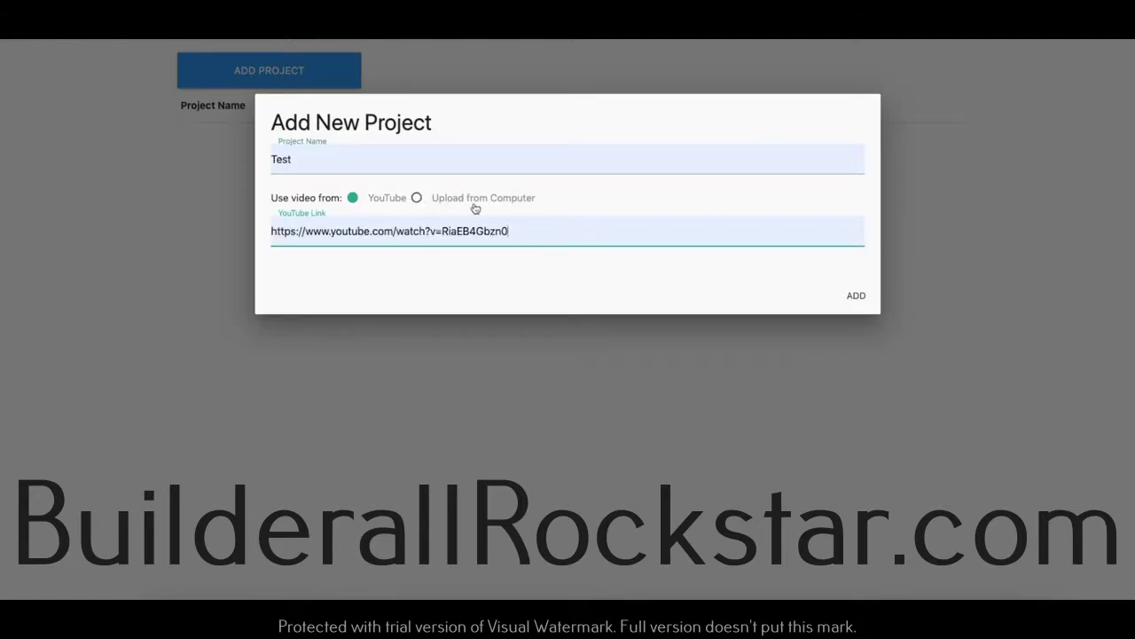
{"action": "left_click", "coordinate": [859, 297]}
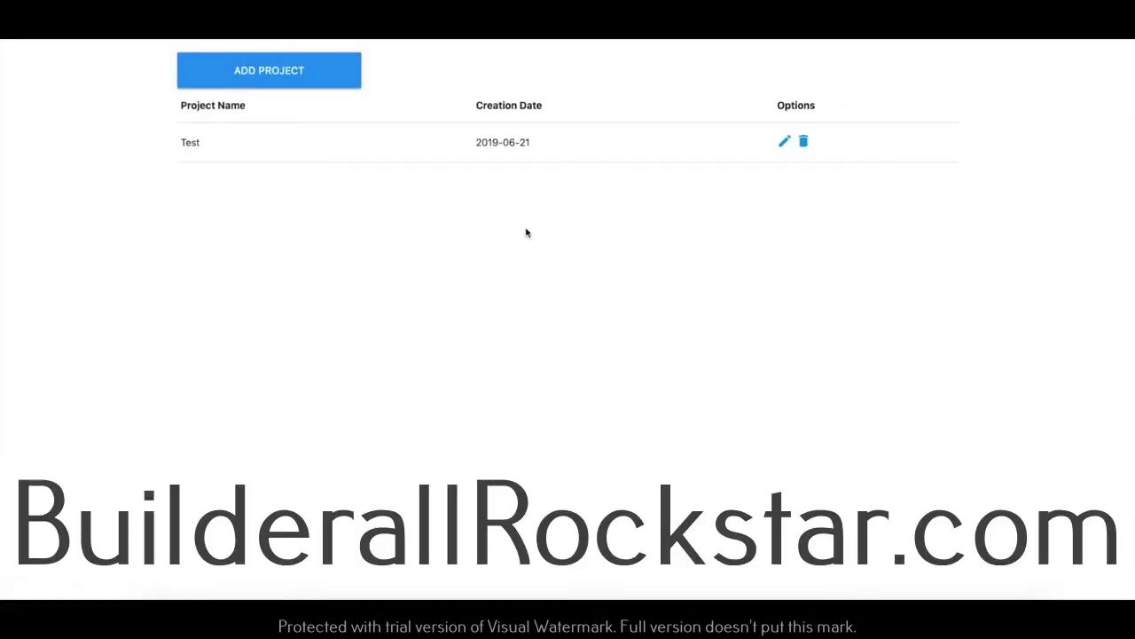
{"action": "left_click", "coordinate": [784, 144]}
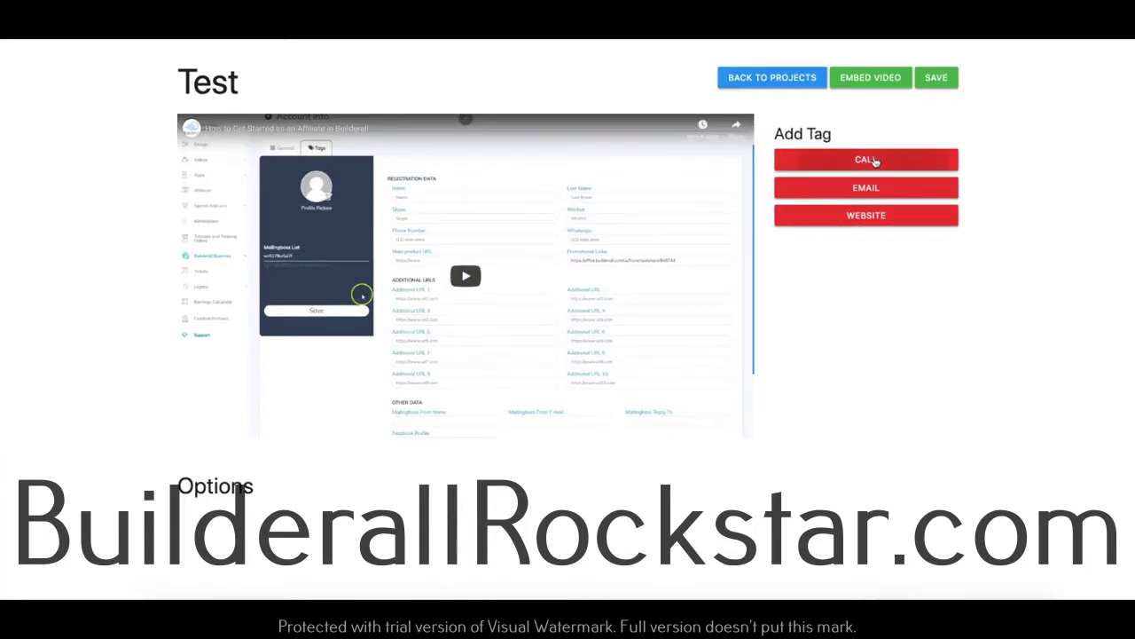
Add a 'Call us!' phone tag with the contact phone number, starting at 10 s for 10 s.
{"action": "left_click", "coordinate": [878, 161]}
{"action": "left_click", "coordinate": [474, 290]}
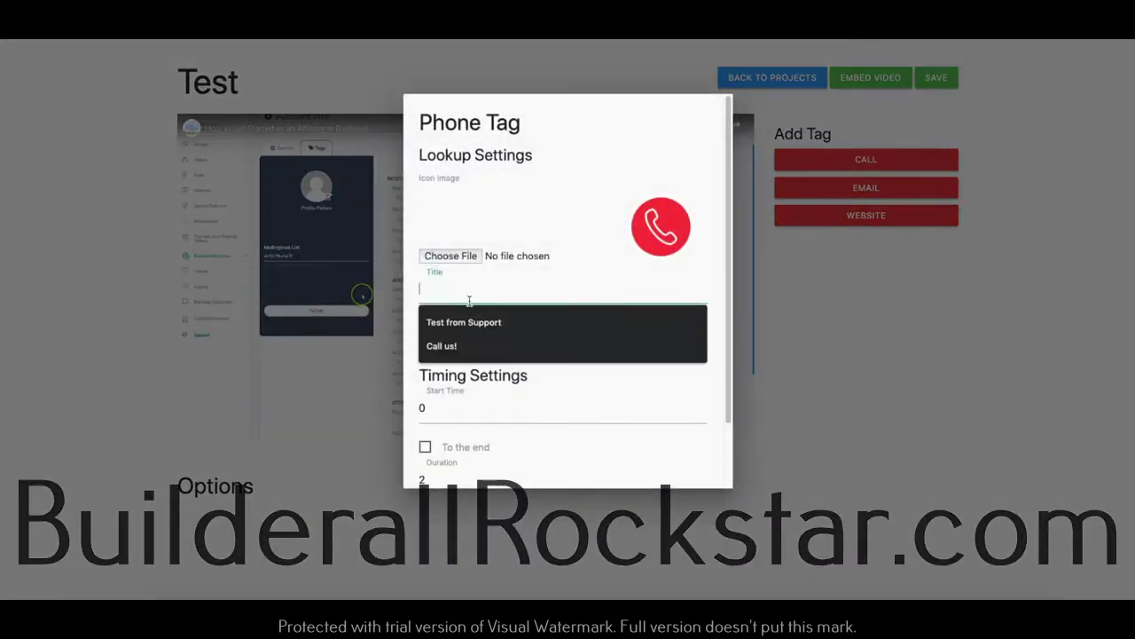
{"action": "left_click", "coordinate": [463, 346]}
{"action": "left_click", "coordinate": [475, 346]}
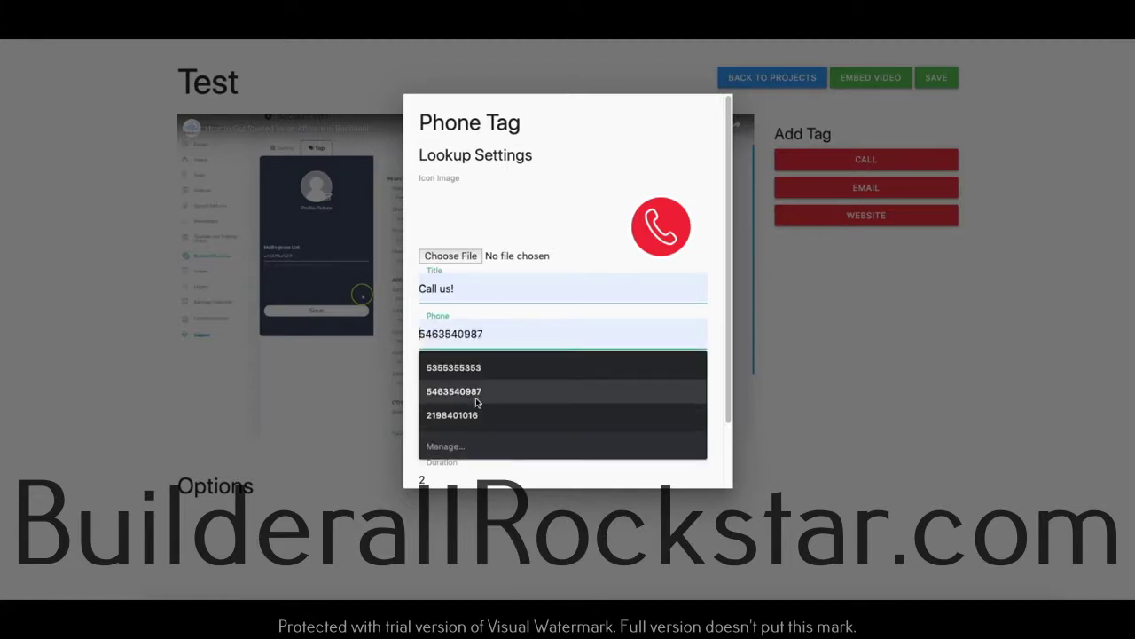
{"action": "left_click", "coordinate": [475, 368]}
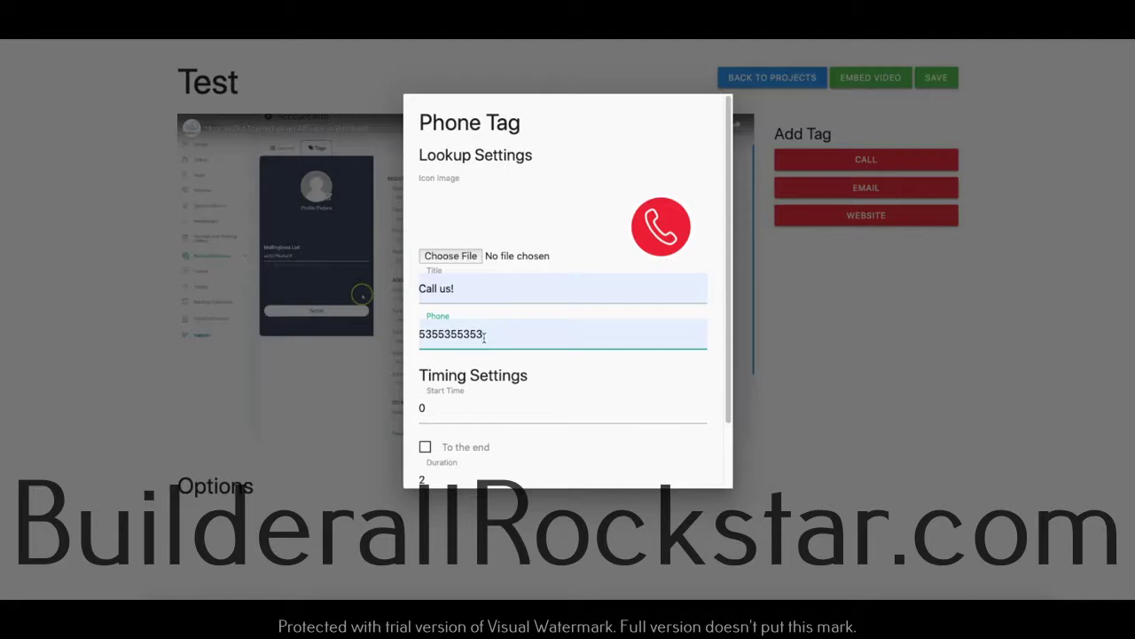
{"action": "left_click", "coordinate": [464, 403]}
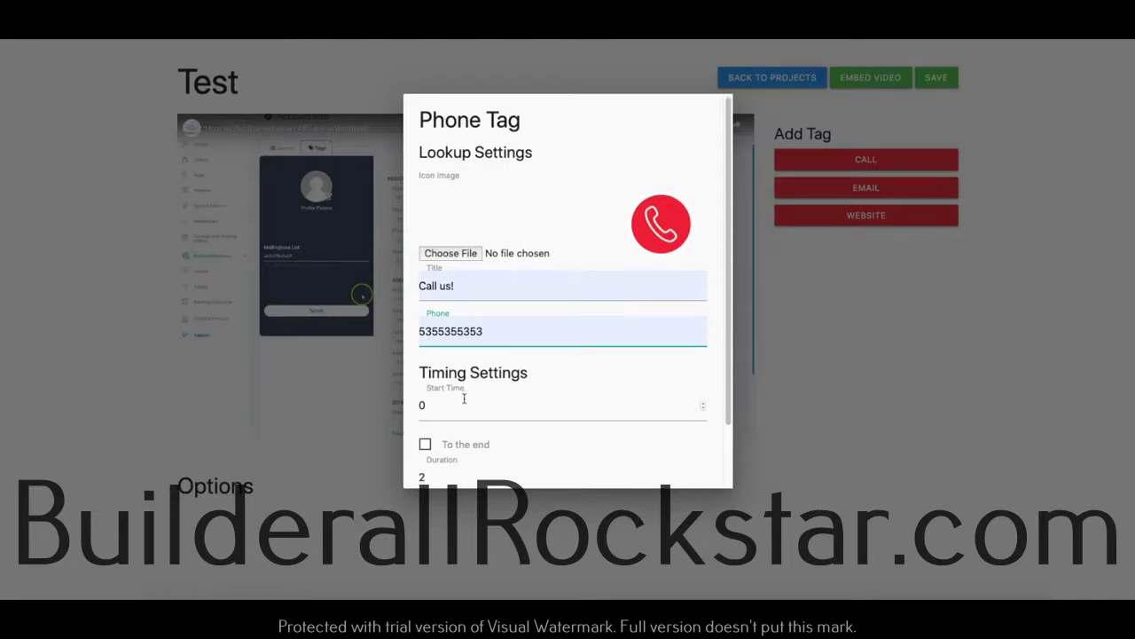
{"action": "scroll", "coordinate": [448, 373], "scroll_direction": "down", "scroll_amount": 1}
{"action": "left_click_drag", "start_coordinate": [444, 334], "coordinate": [413, 337]}
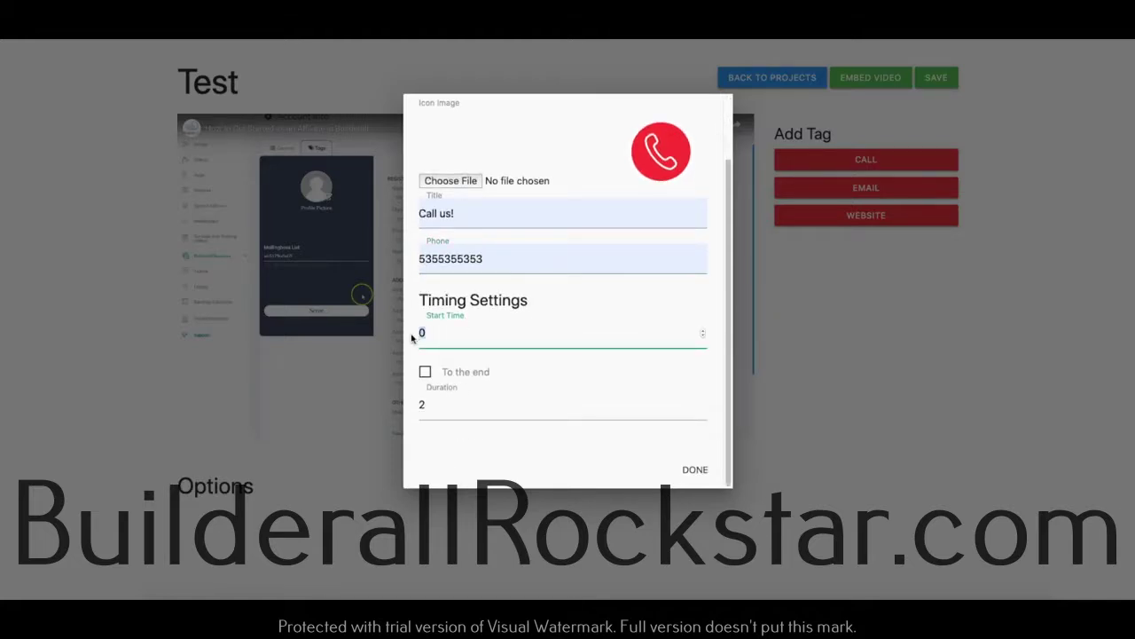
{"action": "type", "text": "10"}
{"action": "left_click", "coordinate": [425, 405]}
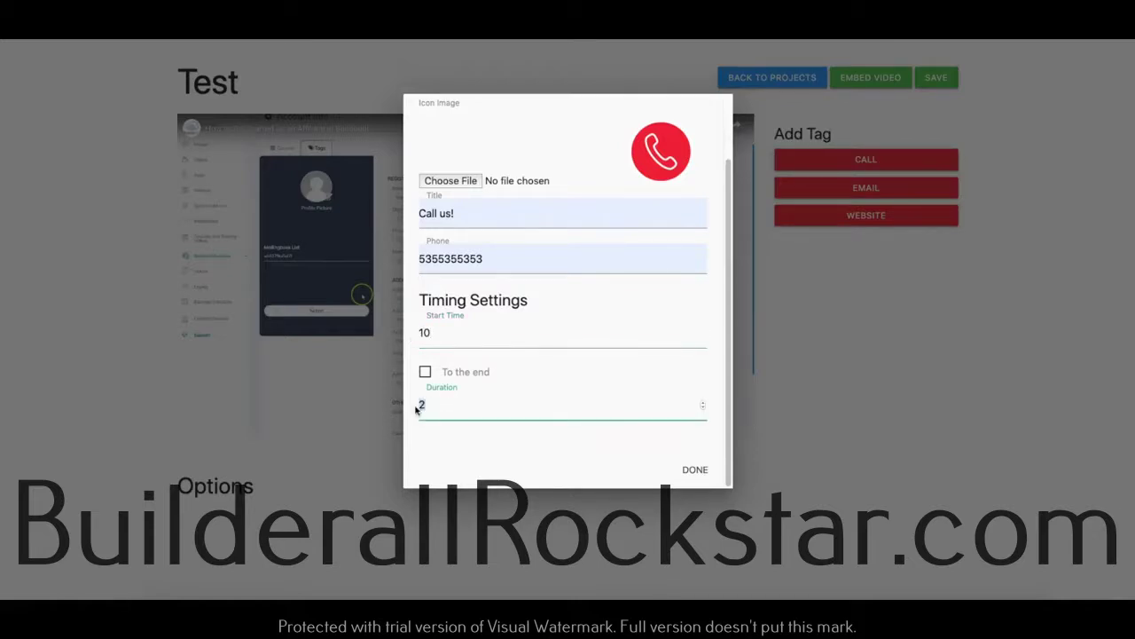
{"action": "type", "text": "10"}
{"action": "left_click", "coordinate": [695, 470]}
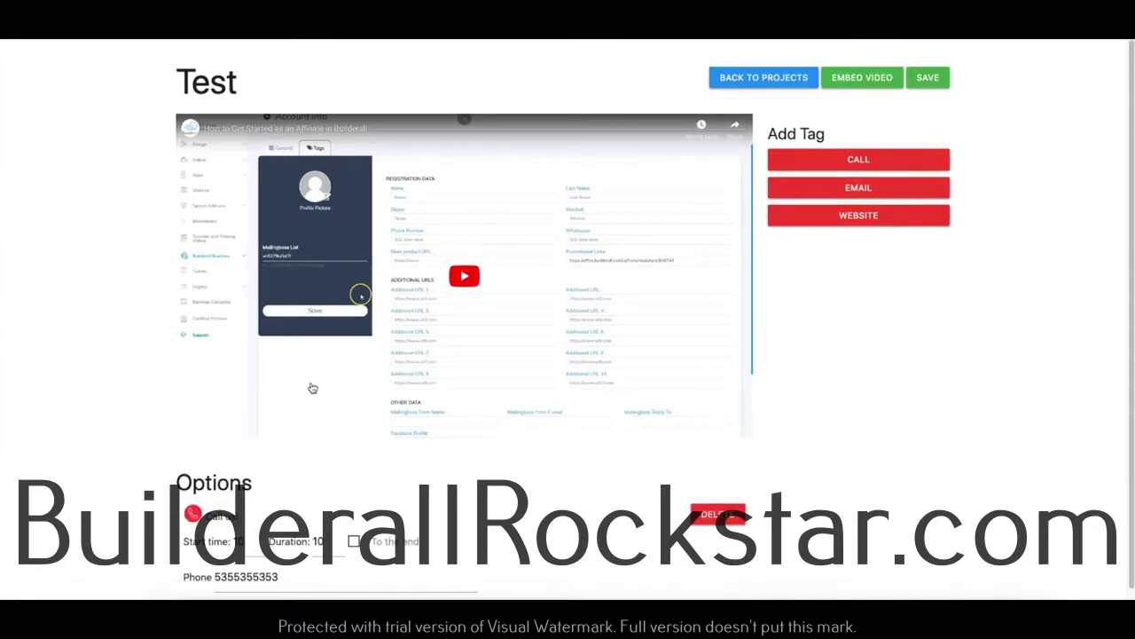
Pause the video and shrink the Call us! tag into the video's upper-left corner.
{"action": "left_click", "coordinate": [458, 282]}
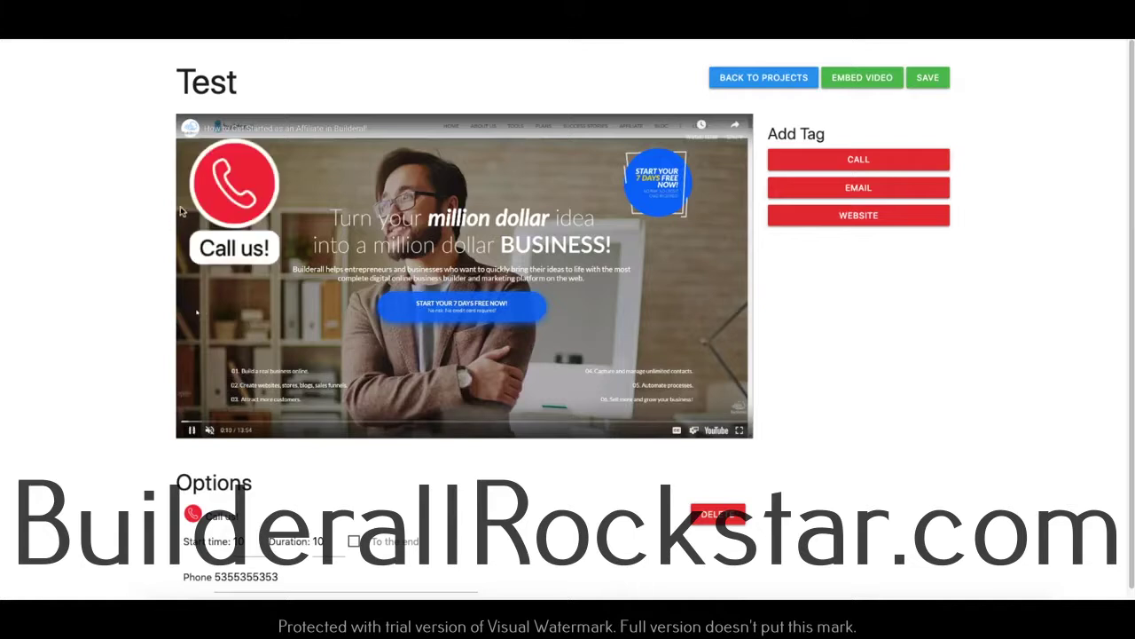
{"action": "left_click", "coordinate": [194, 431]}
{"action": "left_click_drag", "start_coordinate": [248, 204], "coordinate": [299, 187]}
{"action": "left_click_drag", "start_coordinate": [425, 187], "coordinate": [248, 205]}
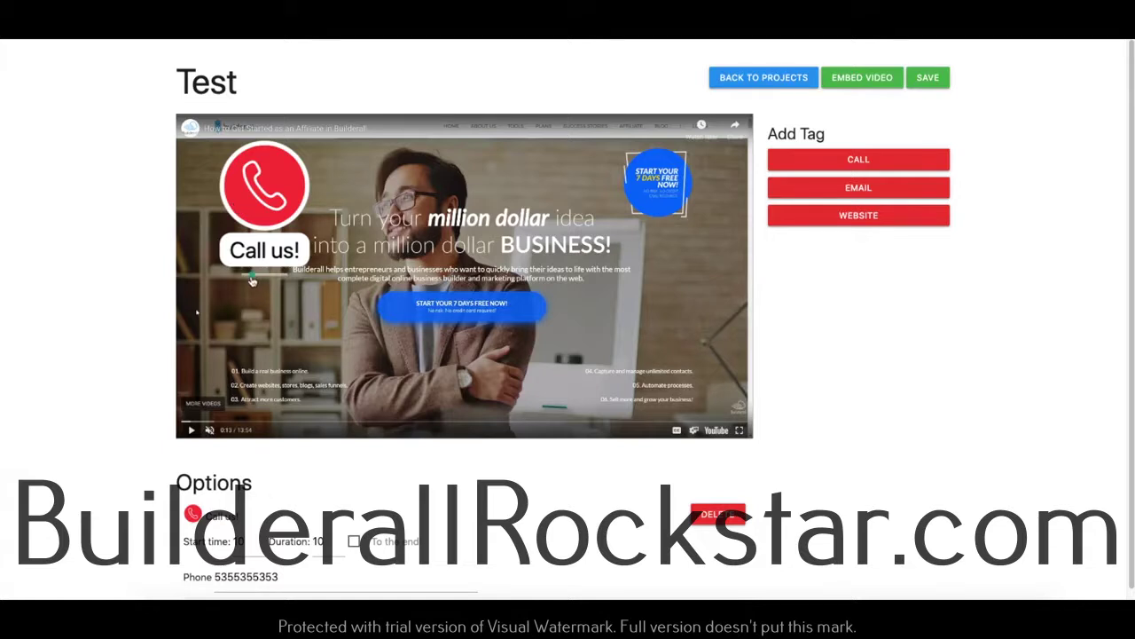
{"action": "left_click_drag", "start_coordinate": [249, 280], "coordinate": [235, 181]}
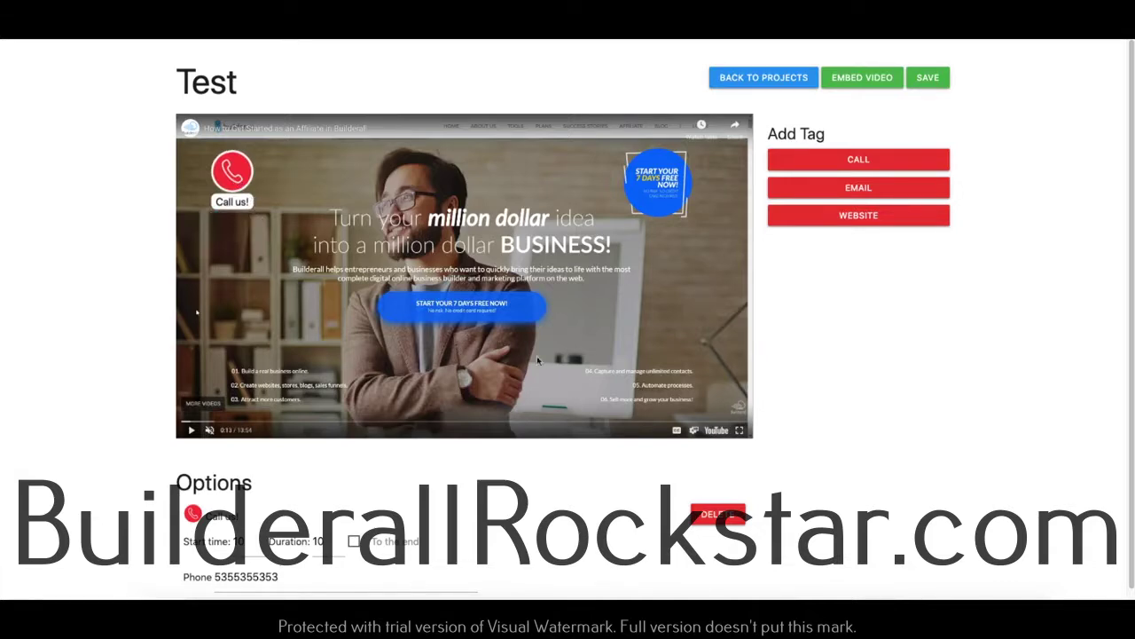
{"action": "left_click", "coordinate": [901, 191]}
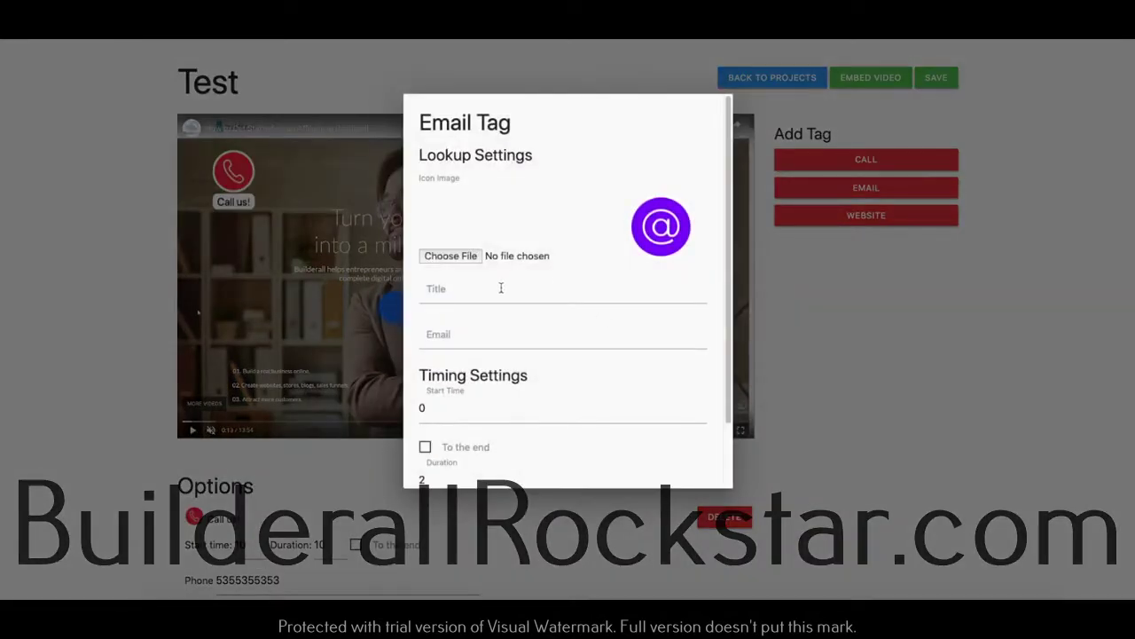
Add an 'Email Us!' tag with the contact e-mail address, starting at 20 s for 10 s.
{"action": "left_click", "coordinate": [500, 288]}
{"action": "type", "text": "Email Us!"}
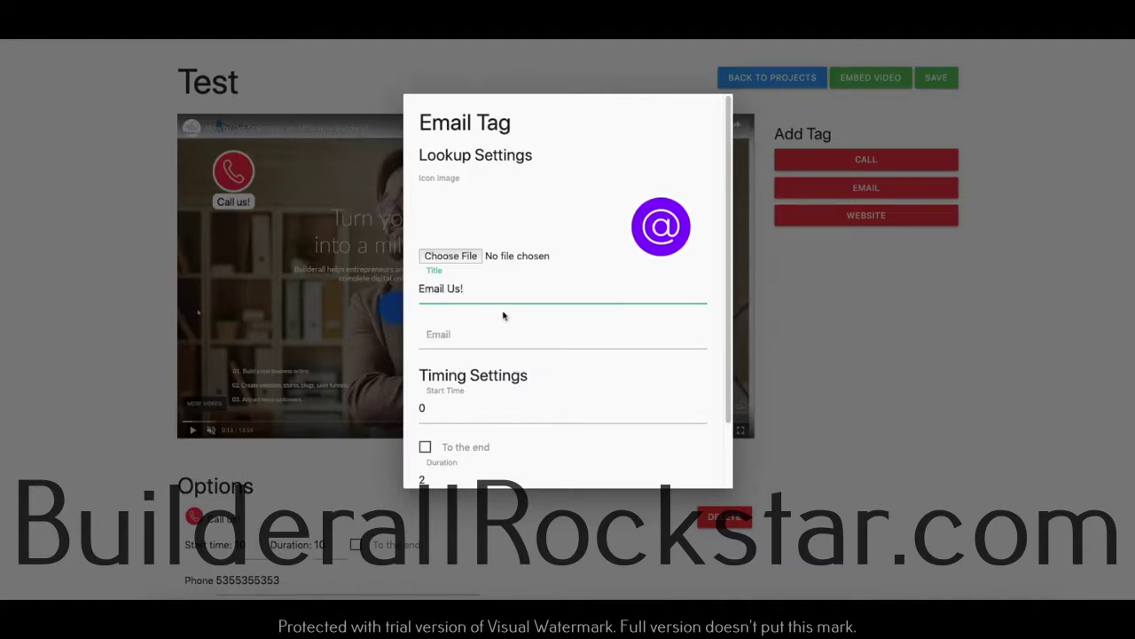
{"action": "left_click", "coordinate": [507, 337]}
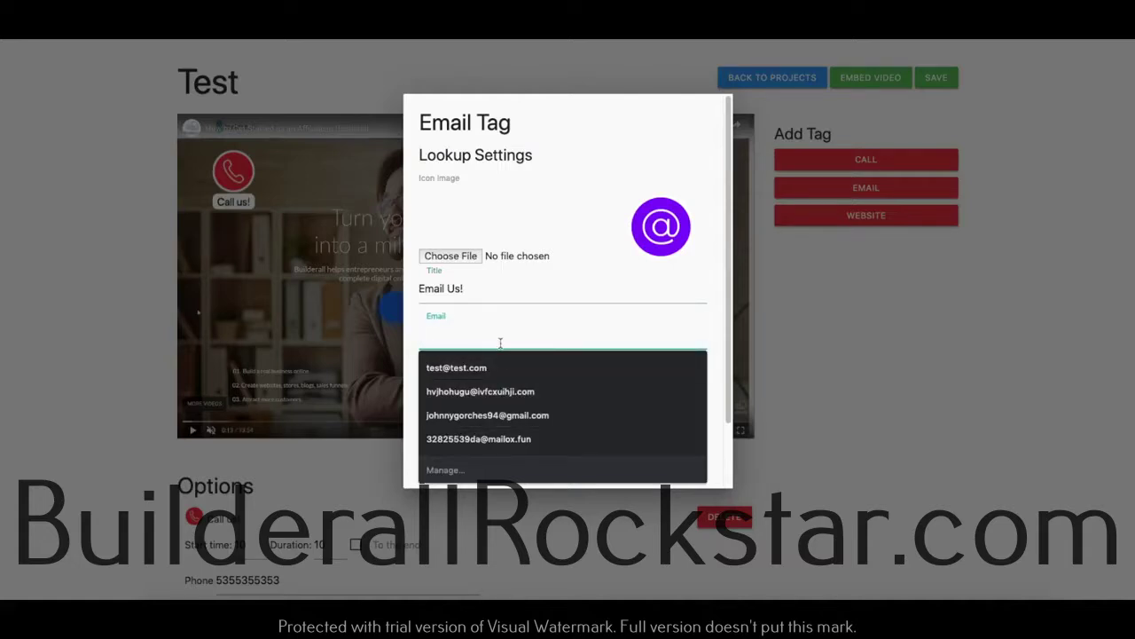
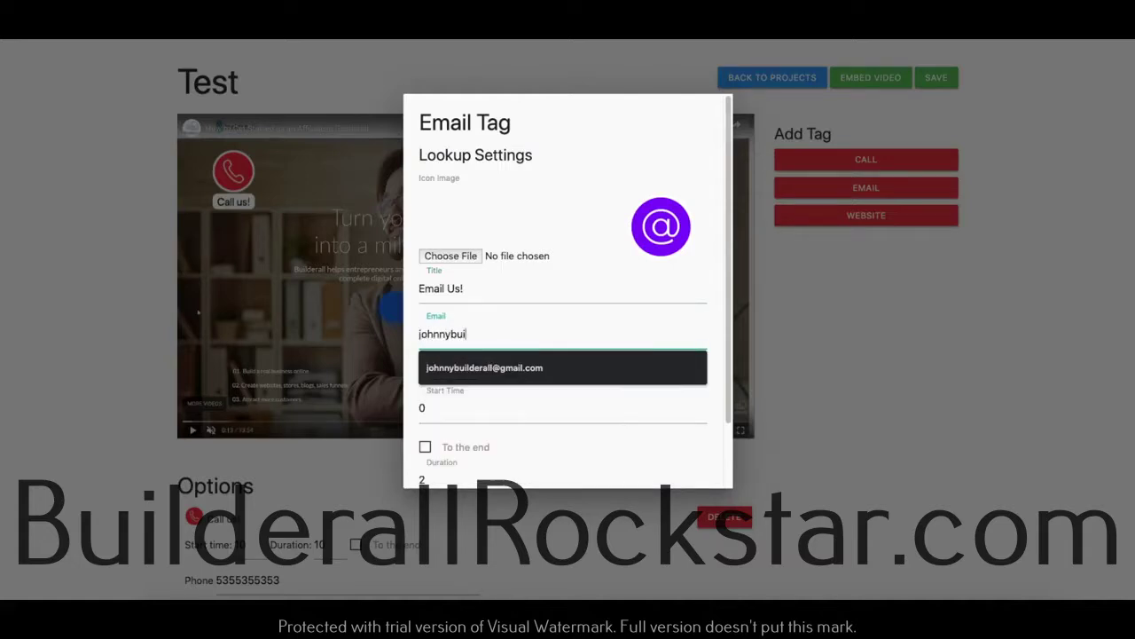
{"action": "left_click", "coordinate": [476, 367]}
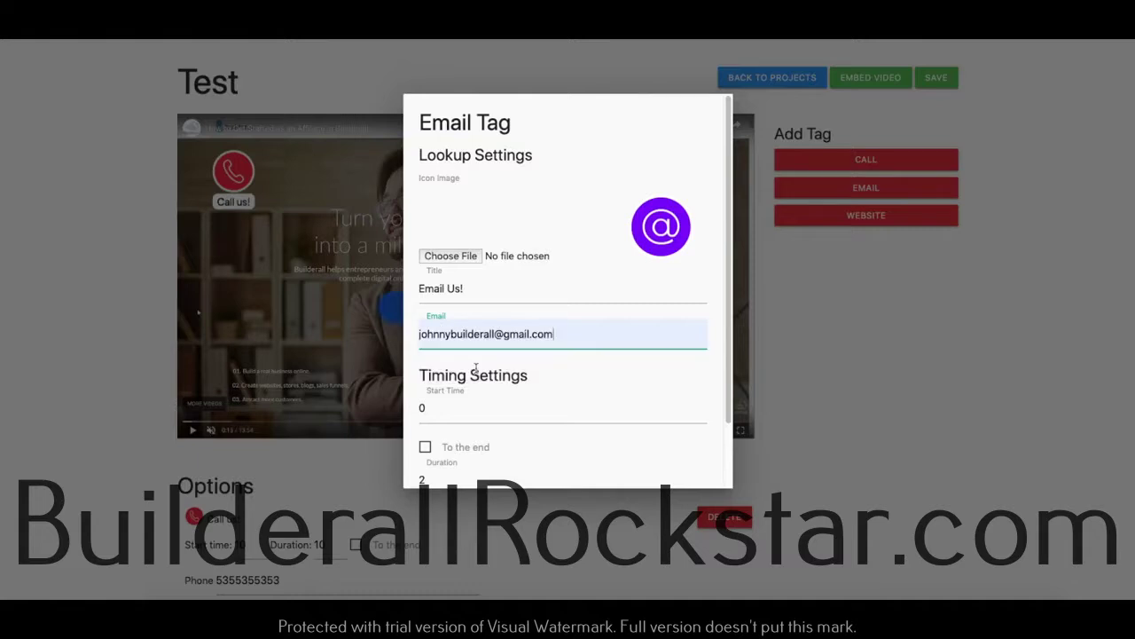
{"action": "left_click", "coordinate": [421, 409]}
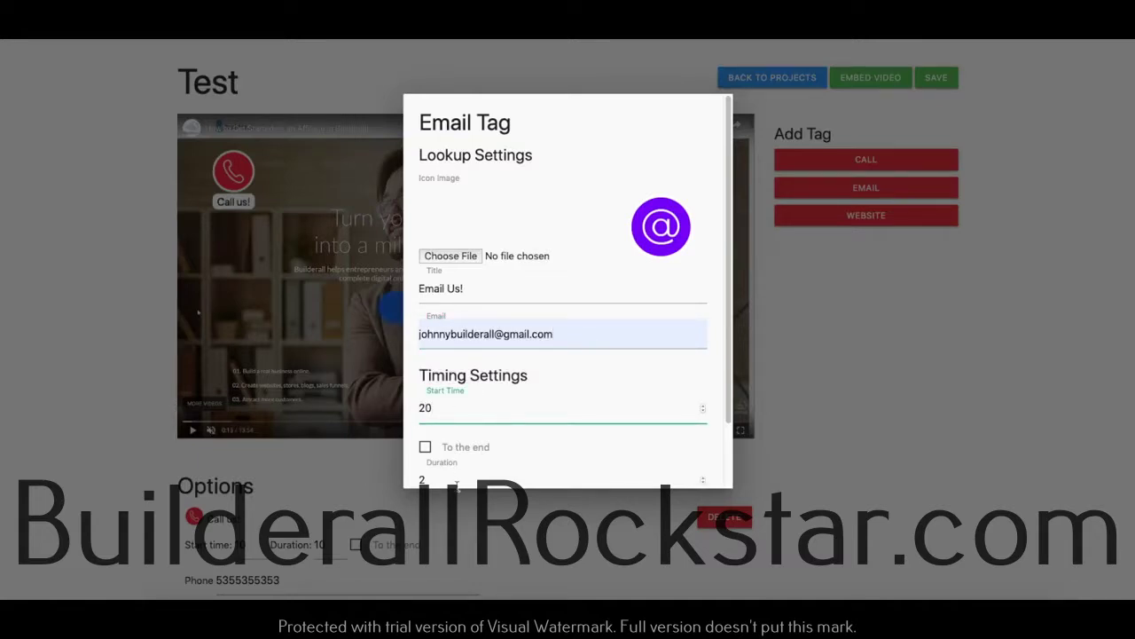
{"action": "left_click", "coordinate": [424, 480]}
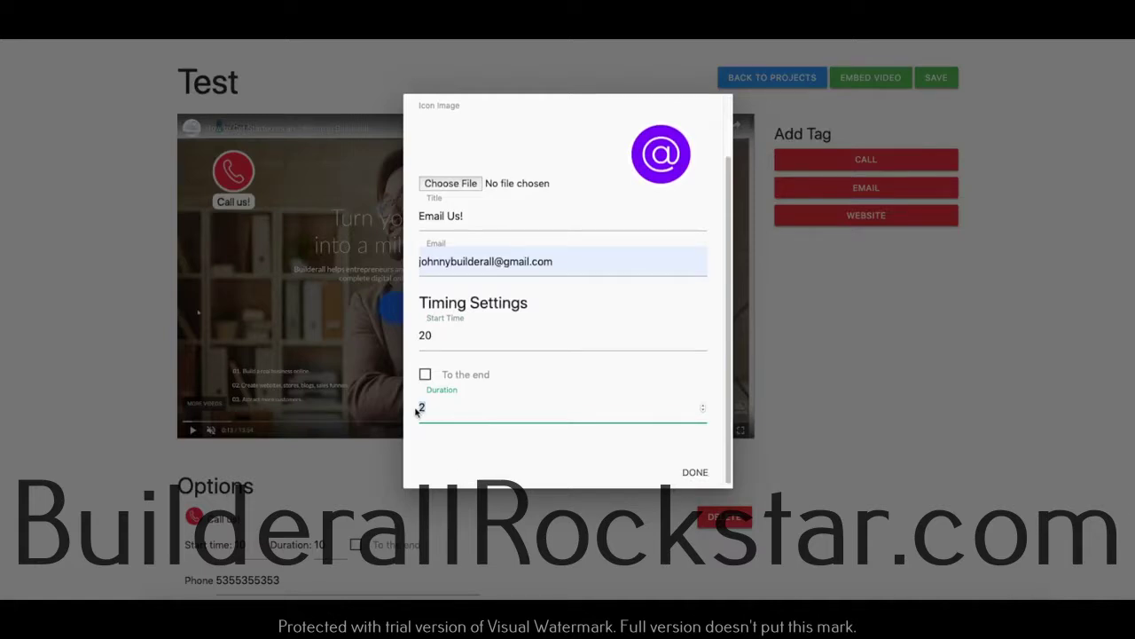
{"action": "key", "text": "BackSpace"}
{"action": "type", "text": "10"}
{"action": "left_click", "coordinate": [693, 472]}
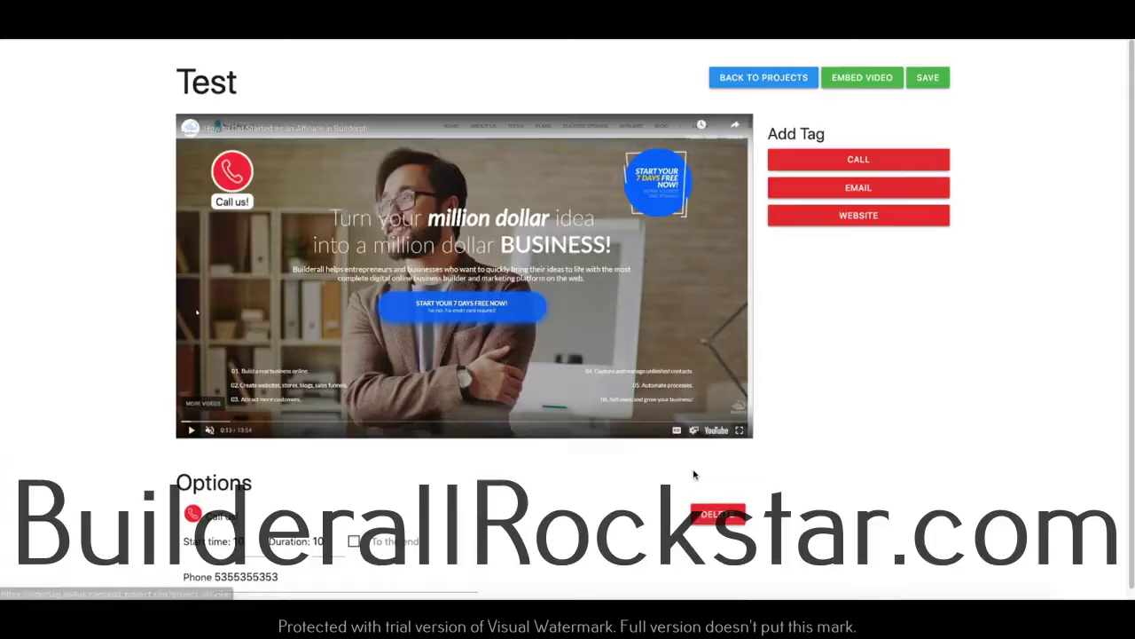
At 0:21, halve the Email Us! tag and place it upper right beside the free-trial badge.
{"action": "left_click", "coordinate": [196, 423]}
{"action": "left_click_drag", "start_coordinate": [244, 206], "coordinate": [633, 204]}
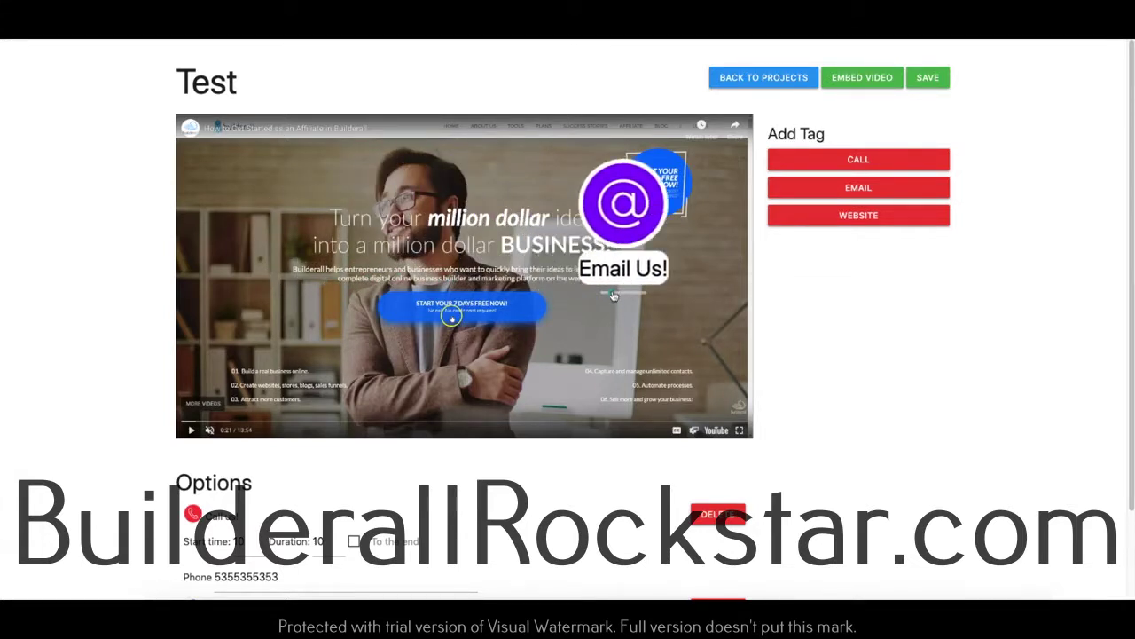
{"action": "left_click_drag", "start_coordinate": [612, 296], "coordinate": [609, 298]}
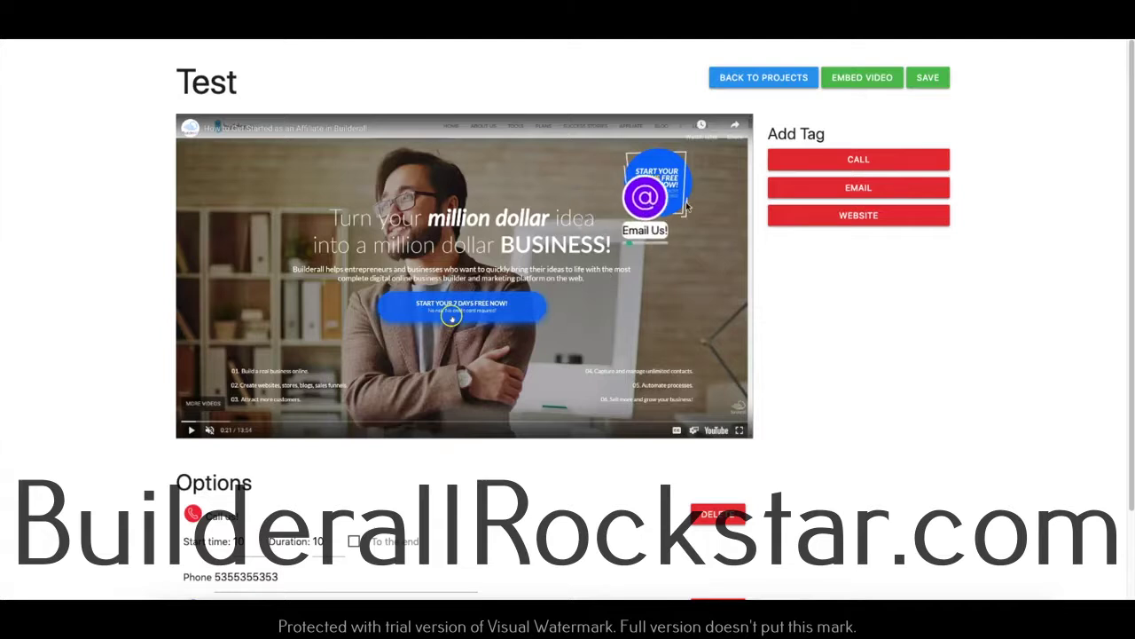
{"action": "left_click_drag", "start_coordinate": [630, 195], "coordinate": [724, 176]}
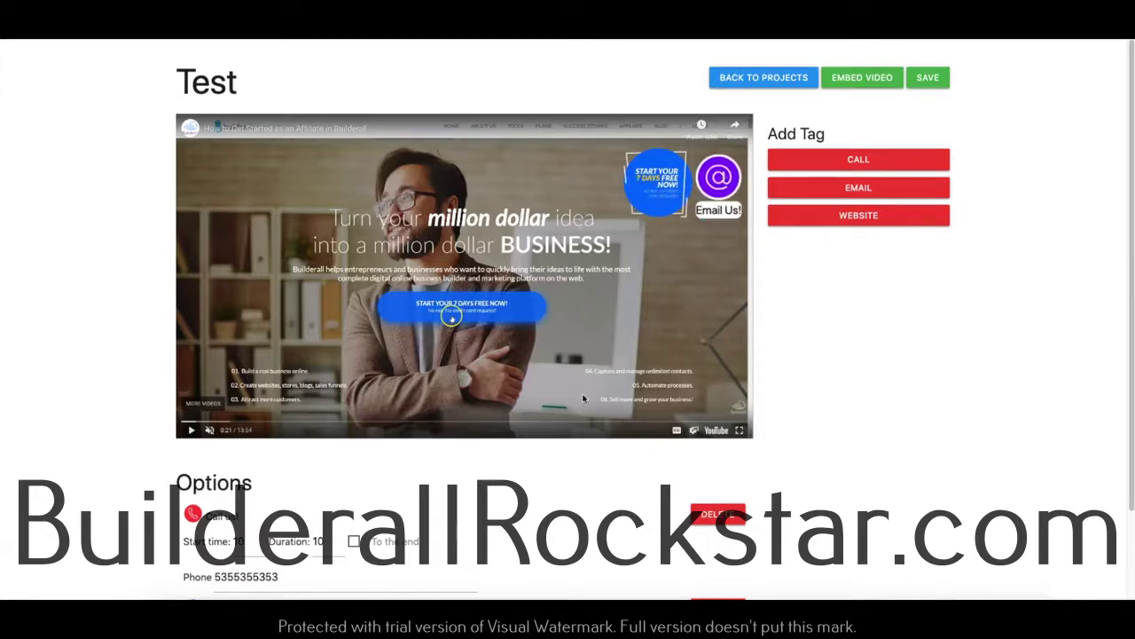
{"action": "left_click", "coordinate": [857, 216]}
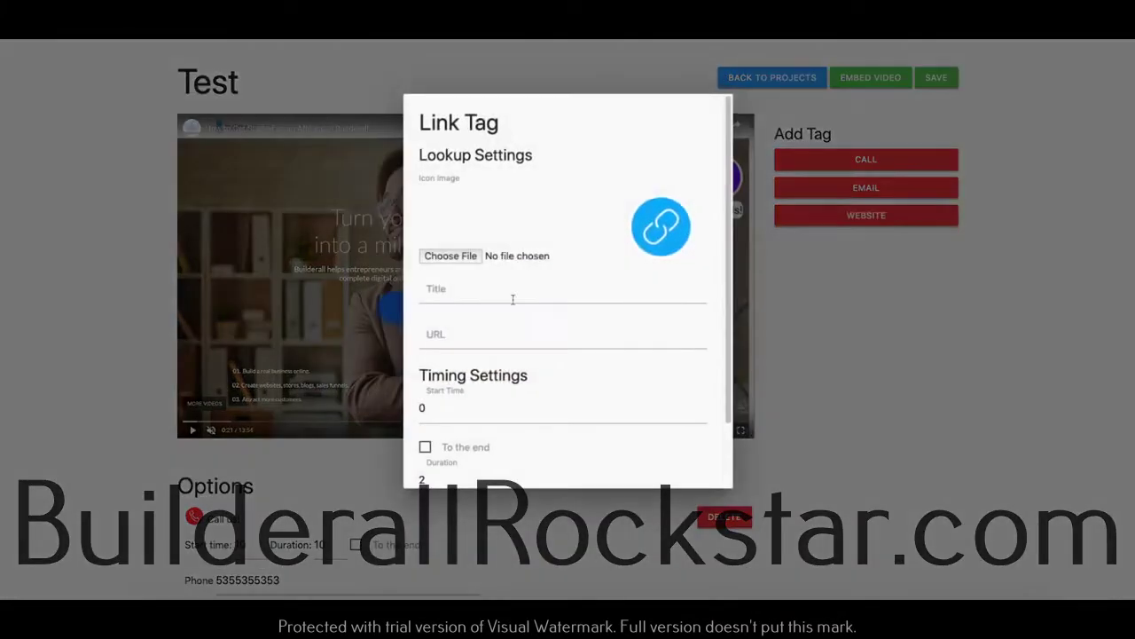
{"action": "left_click", "coordinate": [482, 295]}
{"action": "type", "text": "Visit our Website!"}
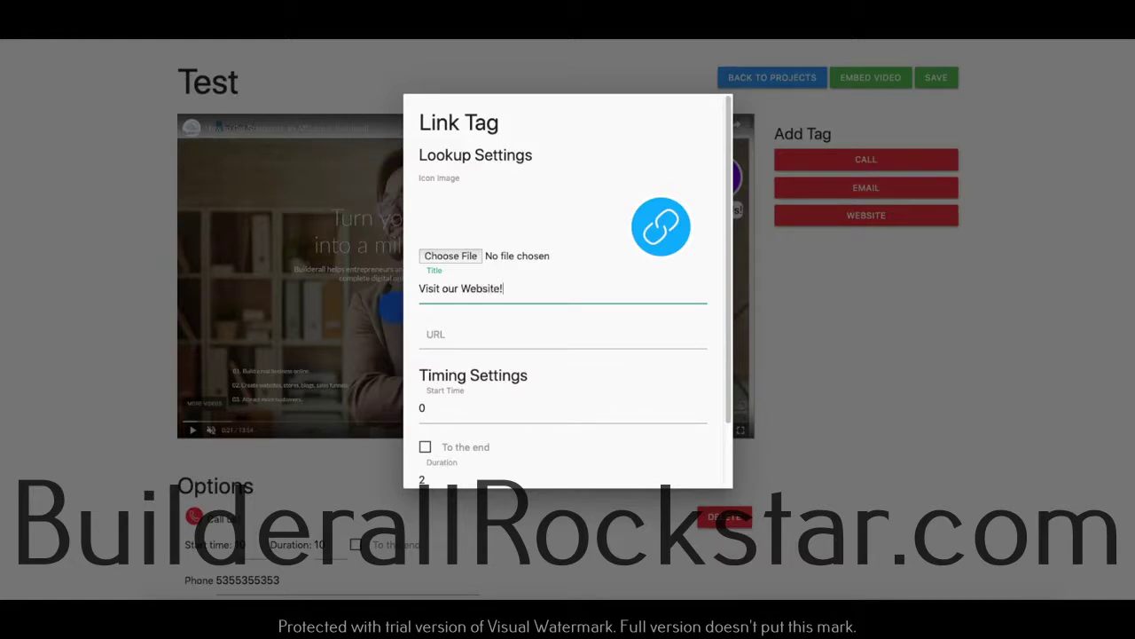
{"action": "left_click", "coordinate": [482, 346]}
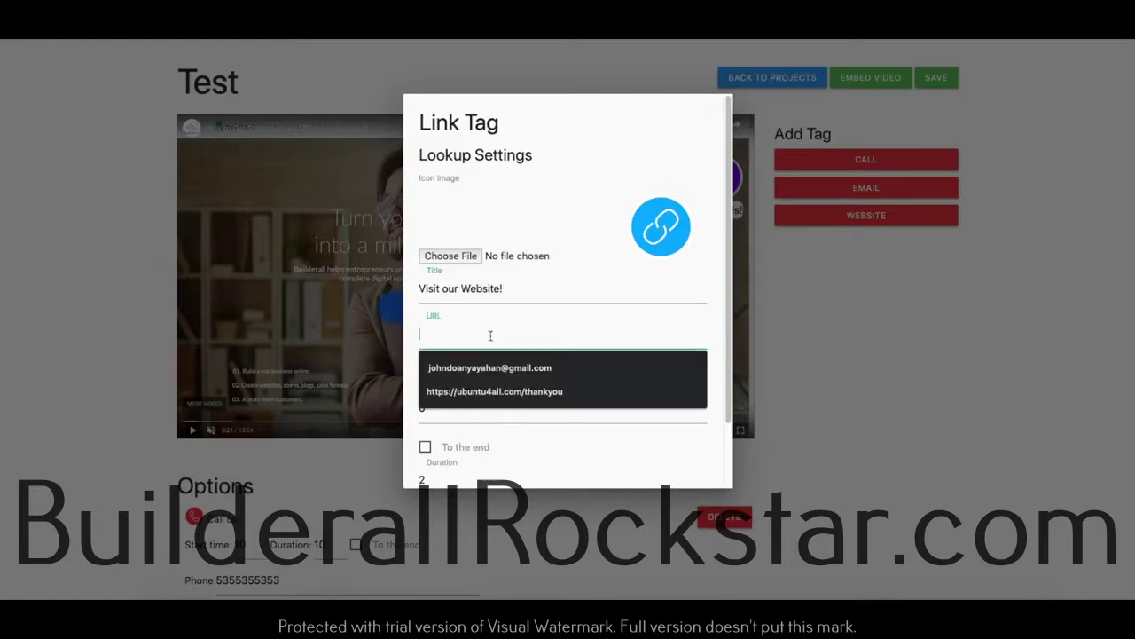
{"action": "type", "text": "http://google.com/"}
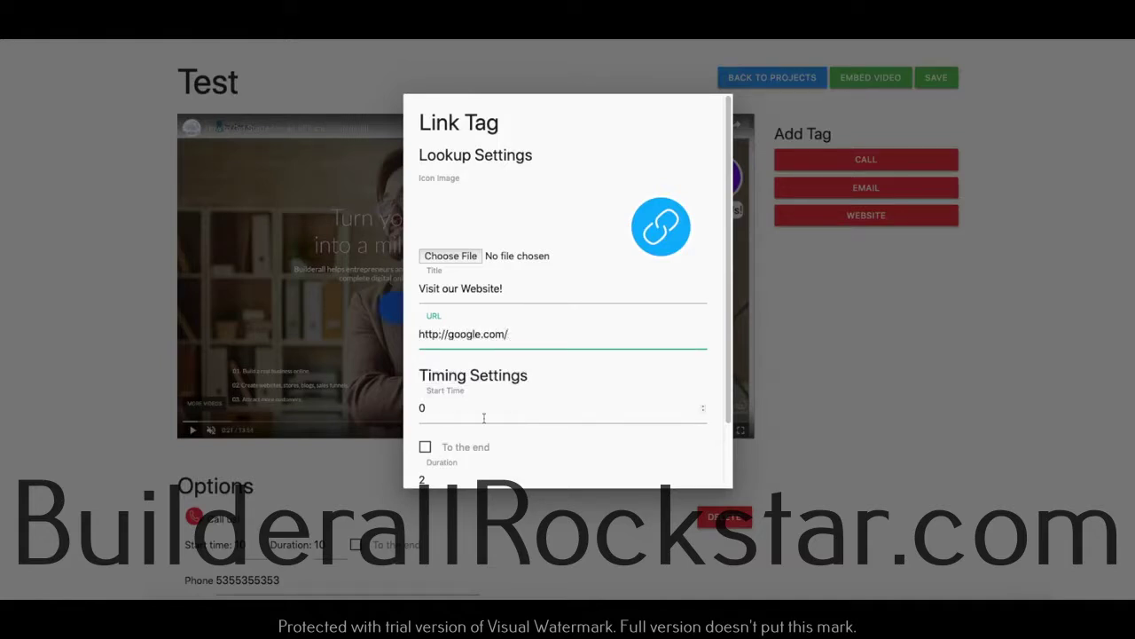
{"action": "left_click", "coordinate": [483, 418]}
{"action": "double_click", "coordinate": [428, 409]}
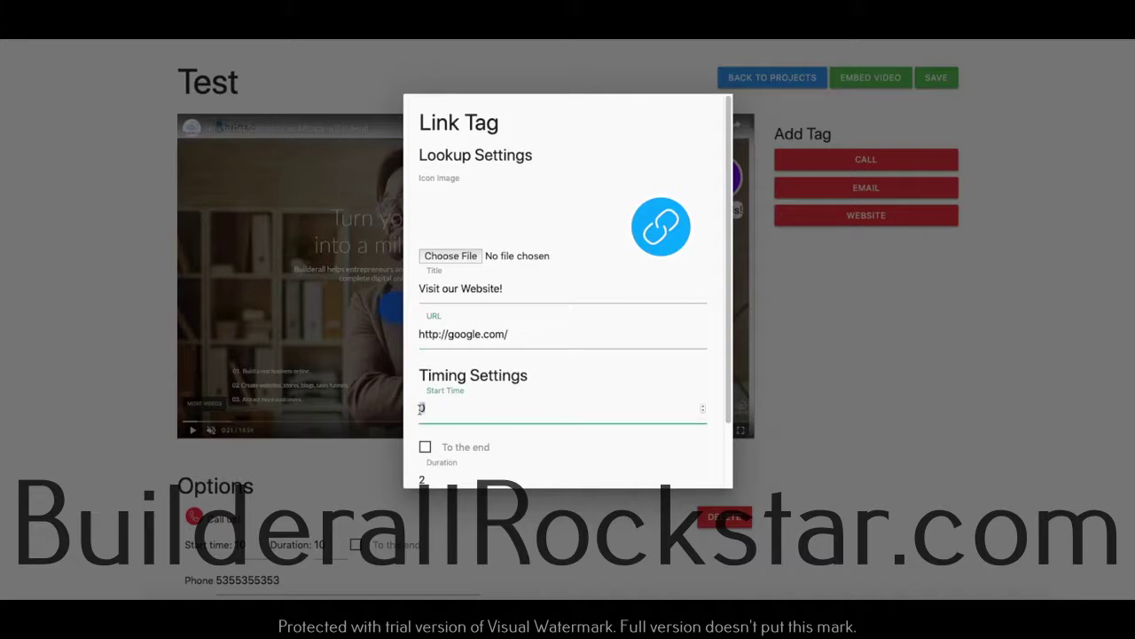
{"action": "left_click", "coordinate": [450, 454]}
{"action": "scroll", "coordinate": [591, 459], "scroll_direction": "down", "scroll_amount": 1}
{"action": "left_click", "coordinate": [678, 469]}
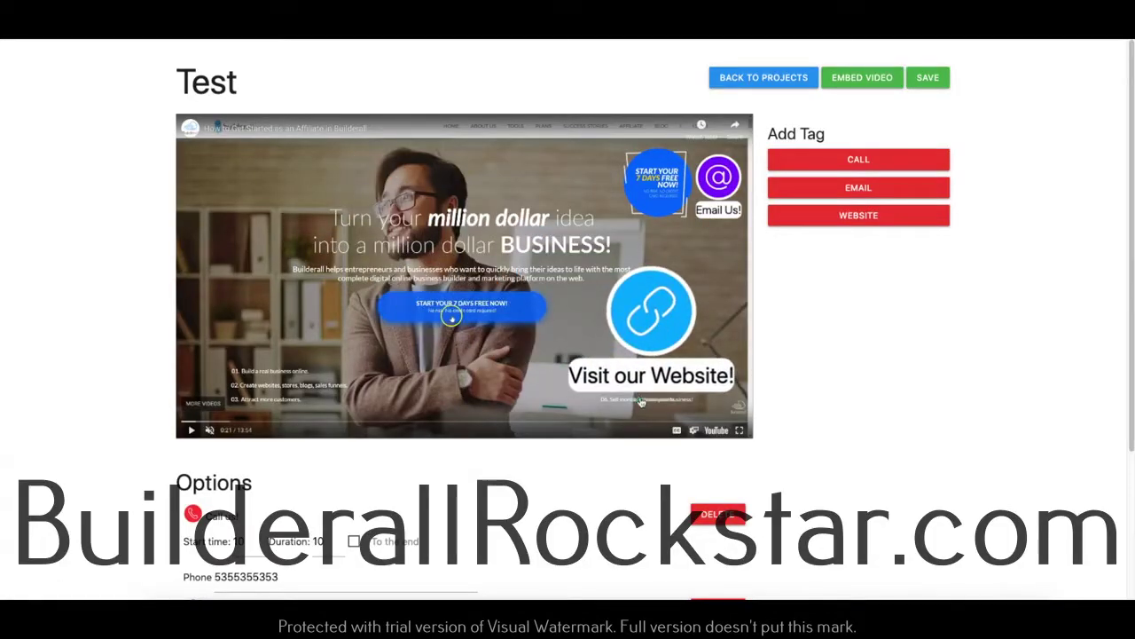
Resize the Visit our Website! link tag back to full size.
{"action": "left_click_drag", "start_coordinate": [638, 404], "coordinate": [607, 406]}
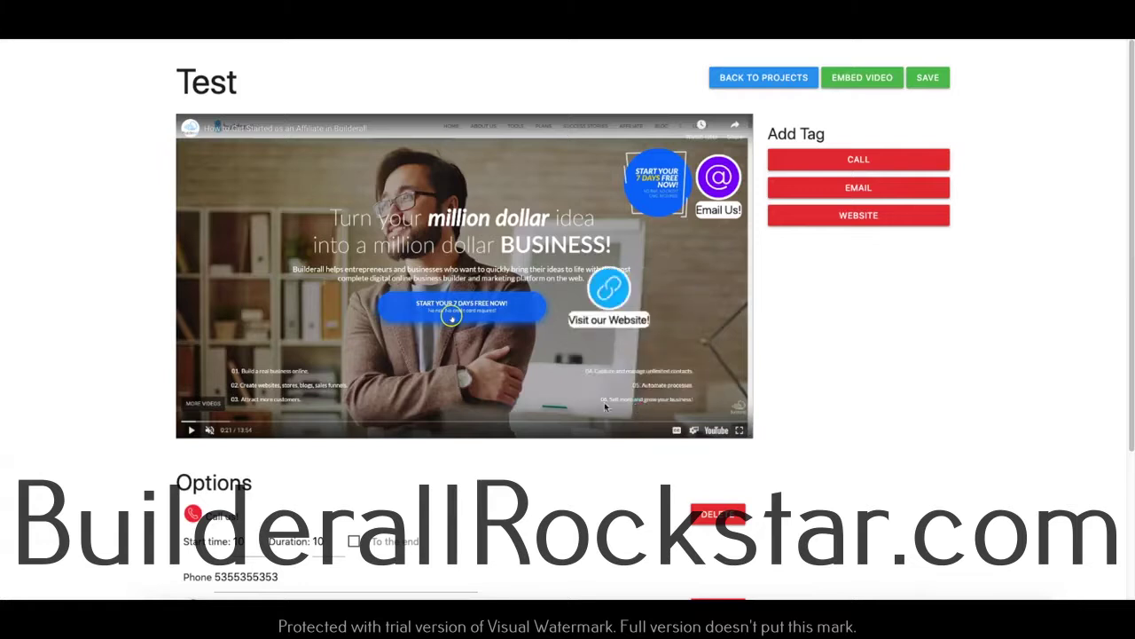
{"action": "left_click", "coordinate": [592, 337]}
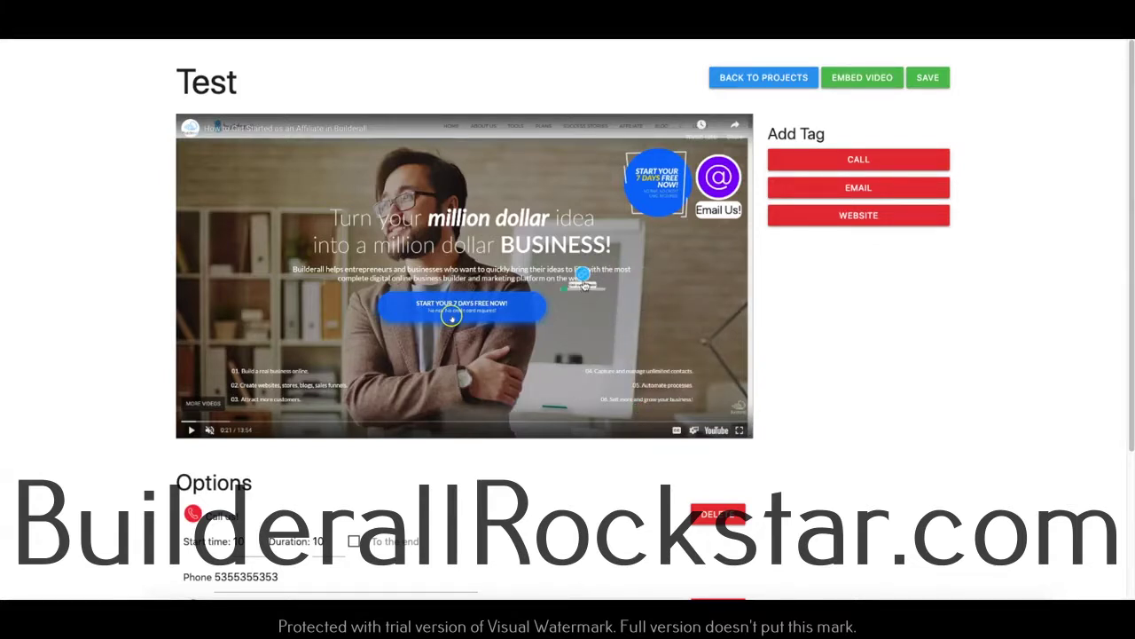
{"action": "left_click_drag", "start_coordinate": [566, 296], "coordinate": [735, 399]}
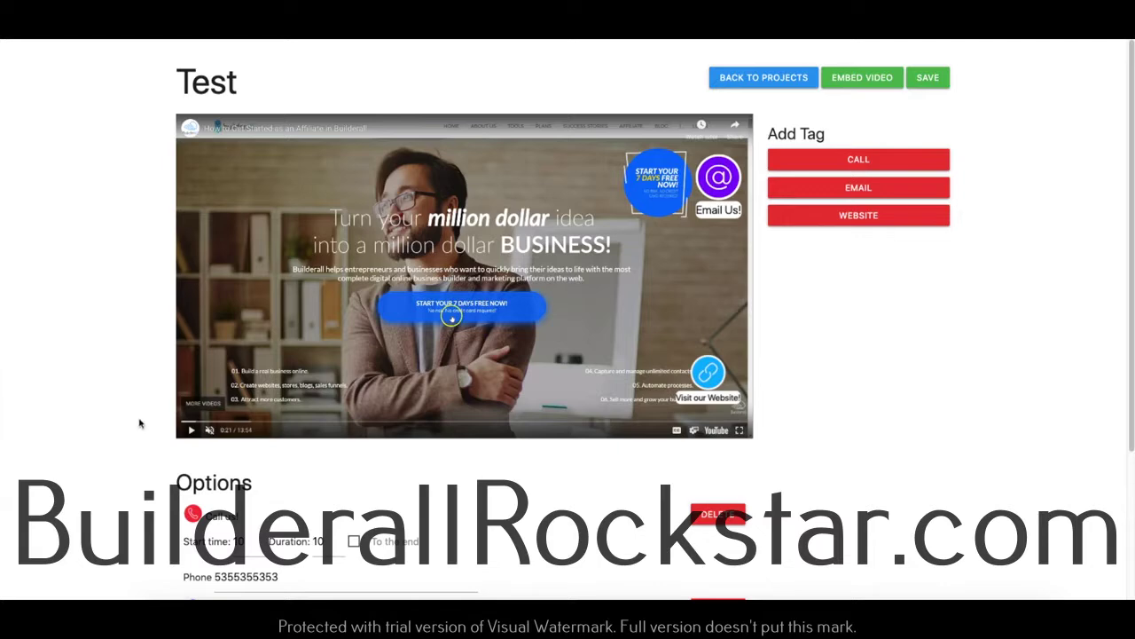
Play the video and drag the link tag into the lower-right corner, then pause.
{"action": "left_click", "coordinate": [190, 429]}
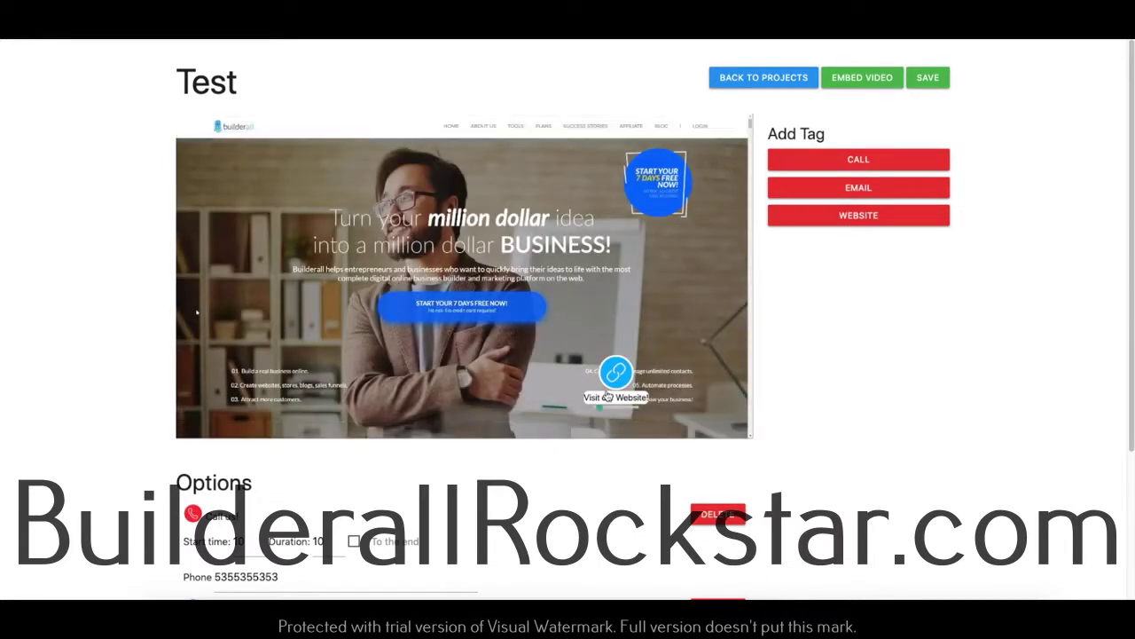
{"action": "left_click_drag", "start_coordinate": [640, 387], "coordinate": [734, 397]}
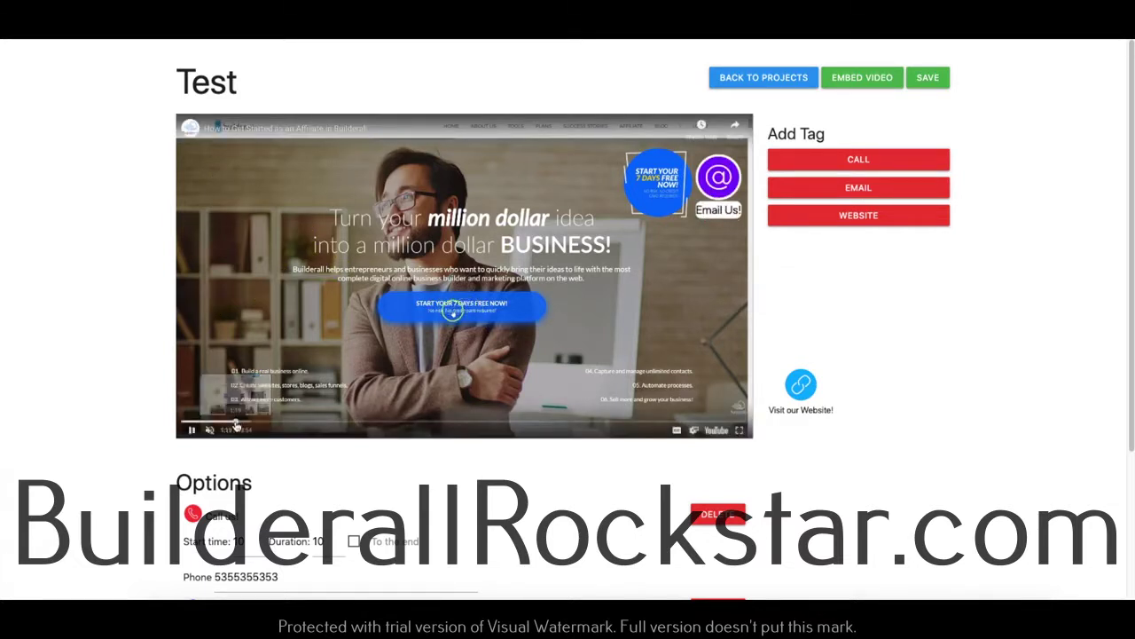
{"action": "left_click", "coordinate": [236, 424]}
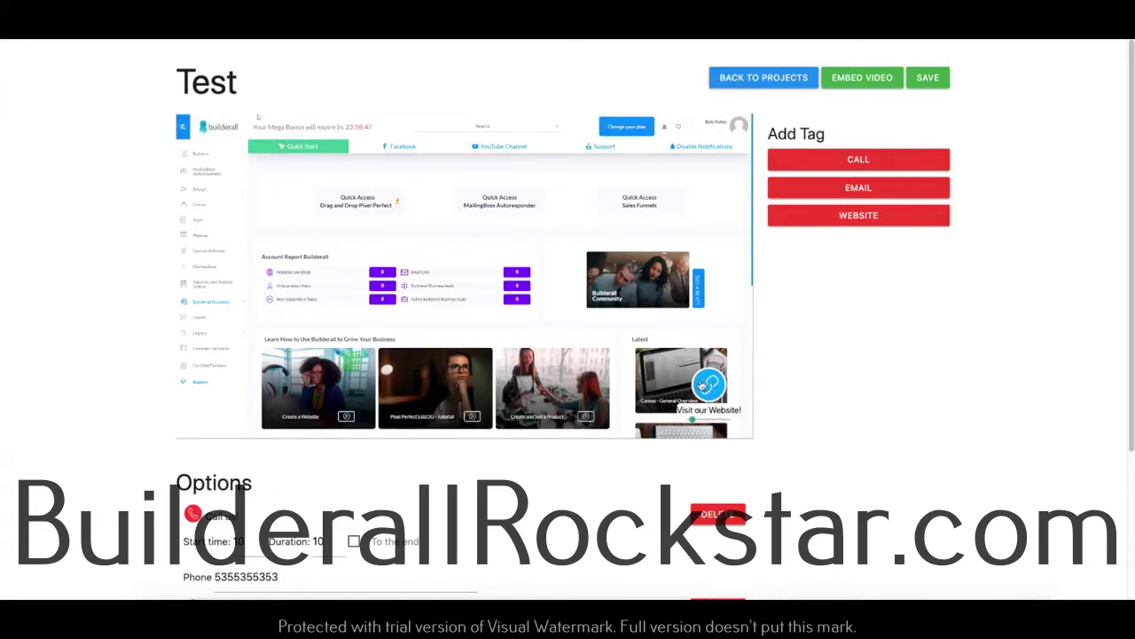
{"action": "left_click", "coordinate": [192, 430]}
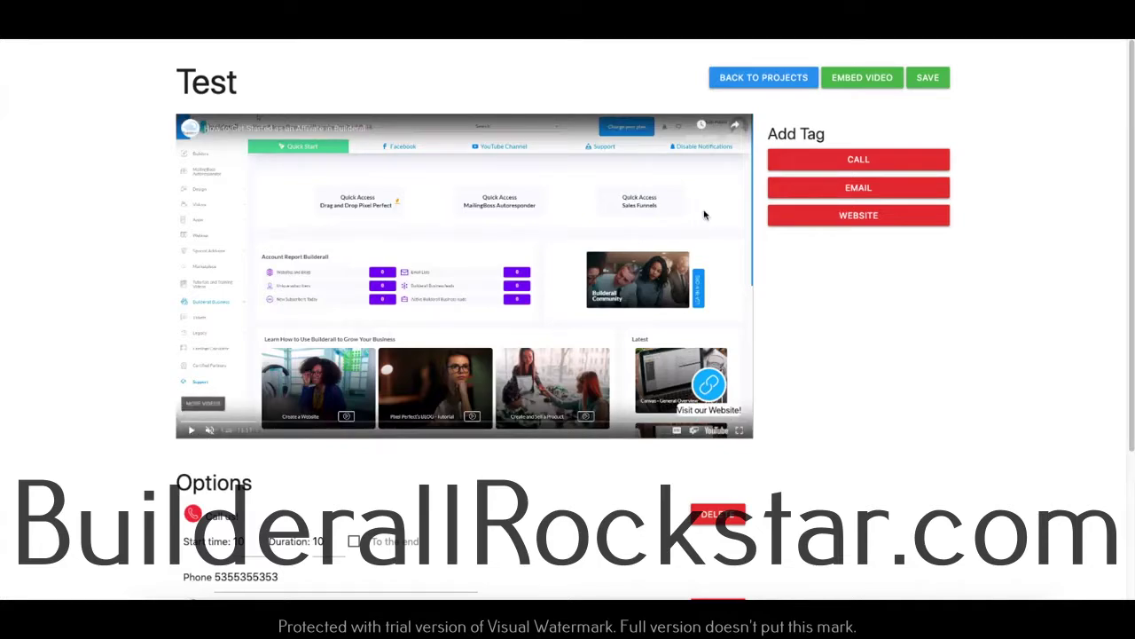
Save the project and select the iframe embed code in the Embed your video dialog.
{"action": "left_click", "coordinate": [927, 78]}
{"action": "left_click", "coordinate": [682, 79]}
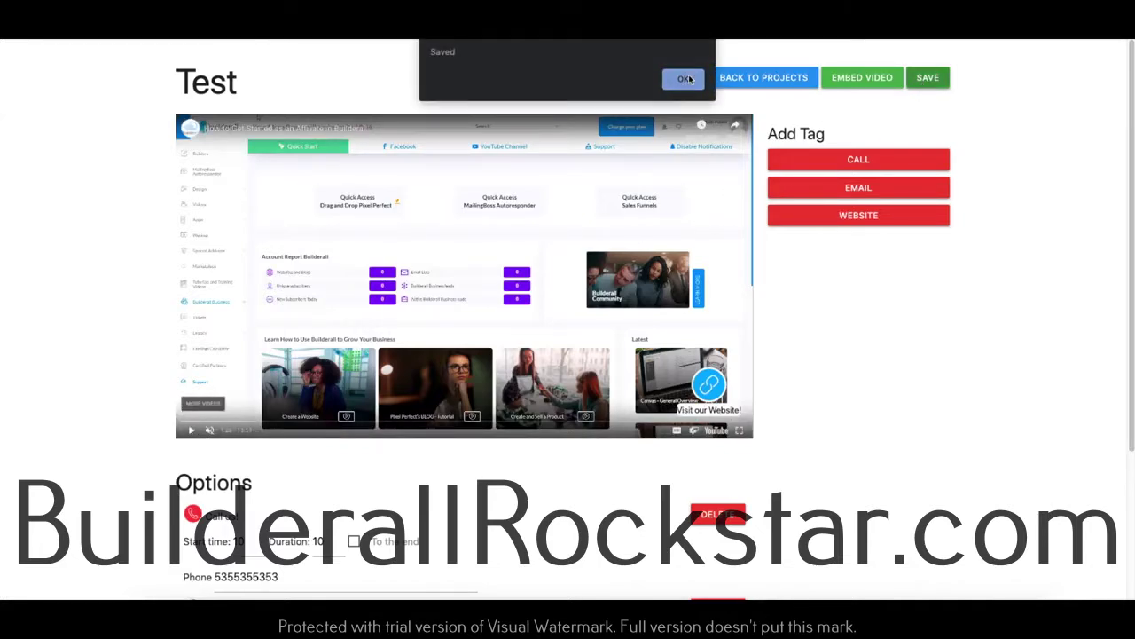
{"action": "left_click", "coordinate": [875, 84]}
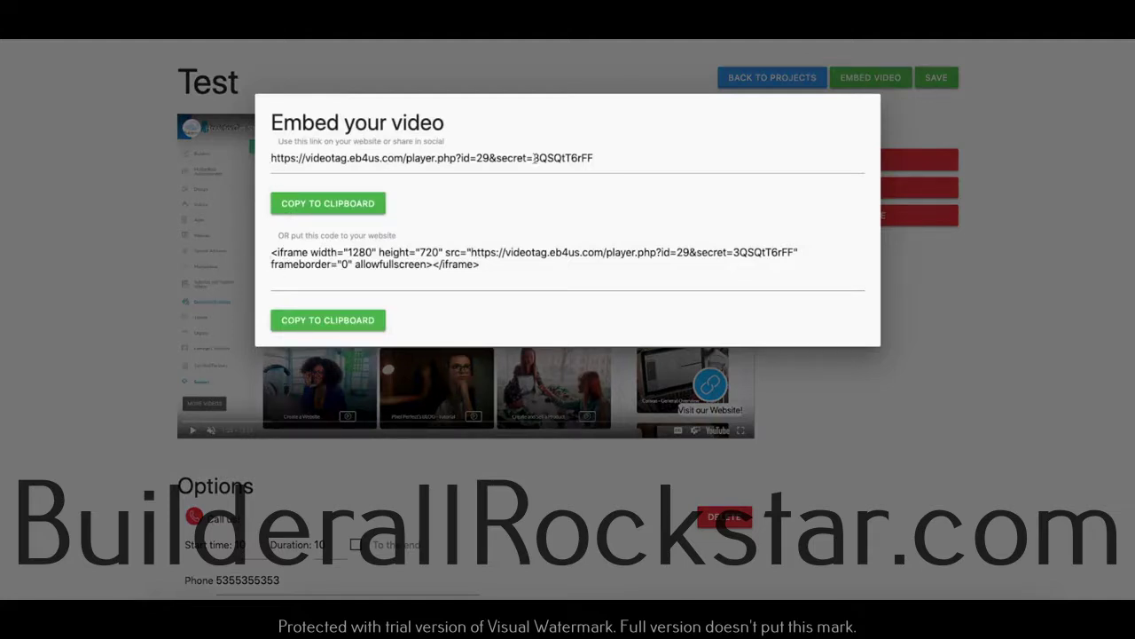
{"action": "left_click_drag", "start_coordinate": [273, 254], "coordinate": [487, 266]}
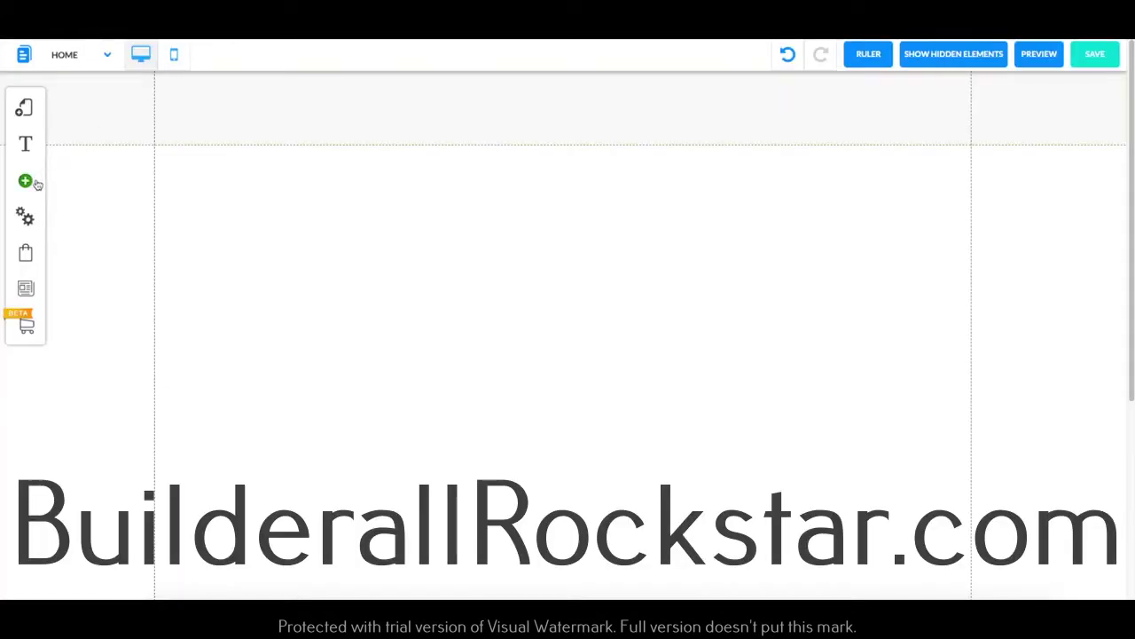
Add an HTML app element to the page and enlarge it to about 790x465.
{"action": "left_click", "coordinate": [35, 183]}
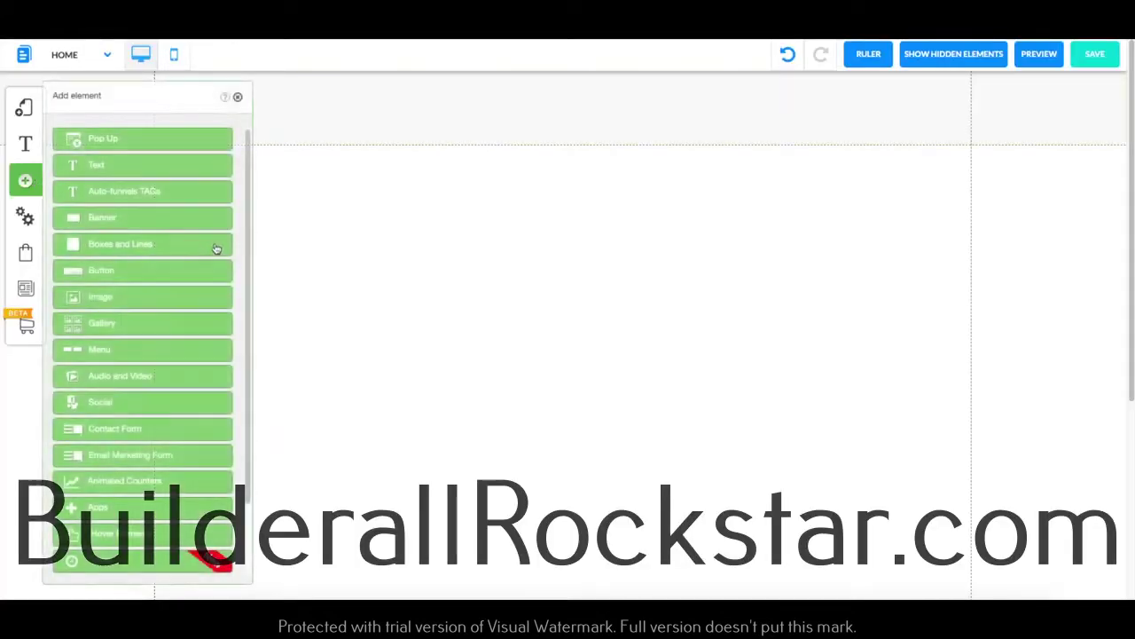
{"action": "left_click", "coordinate": [142, 507]}
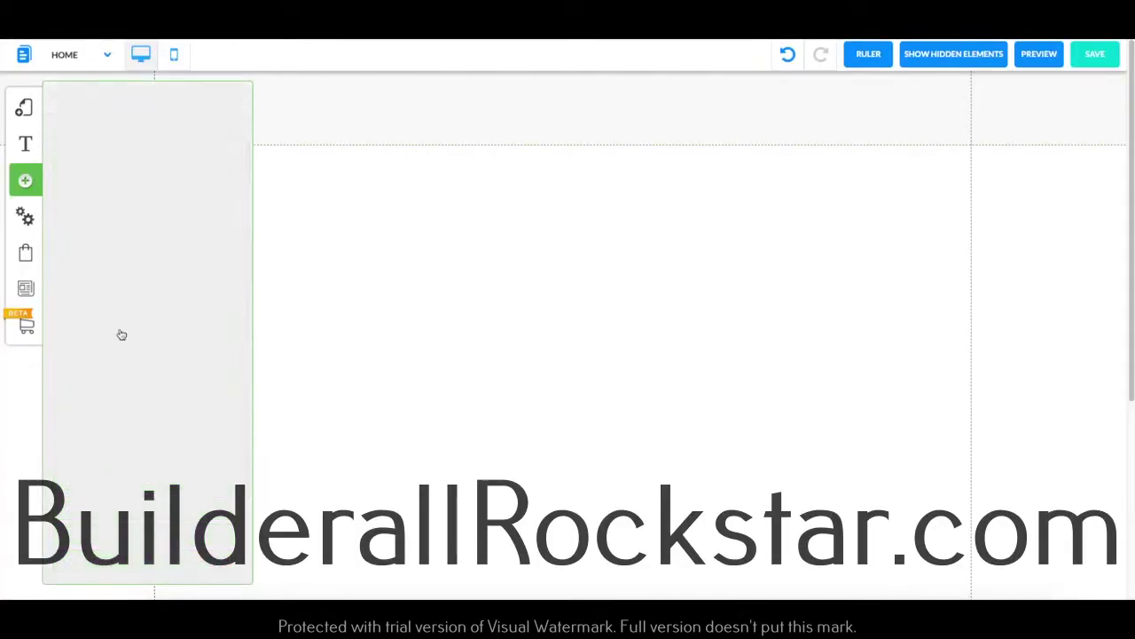
{"action": "left_click", "coordinate": [174, 305]}
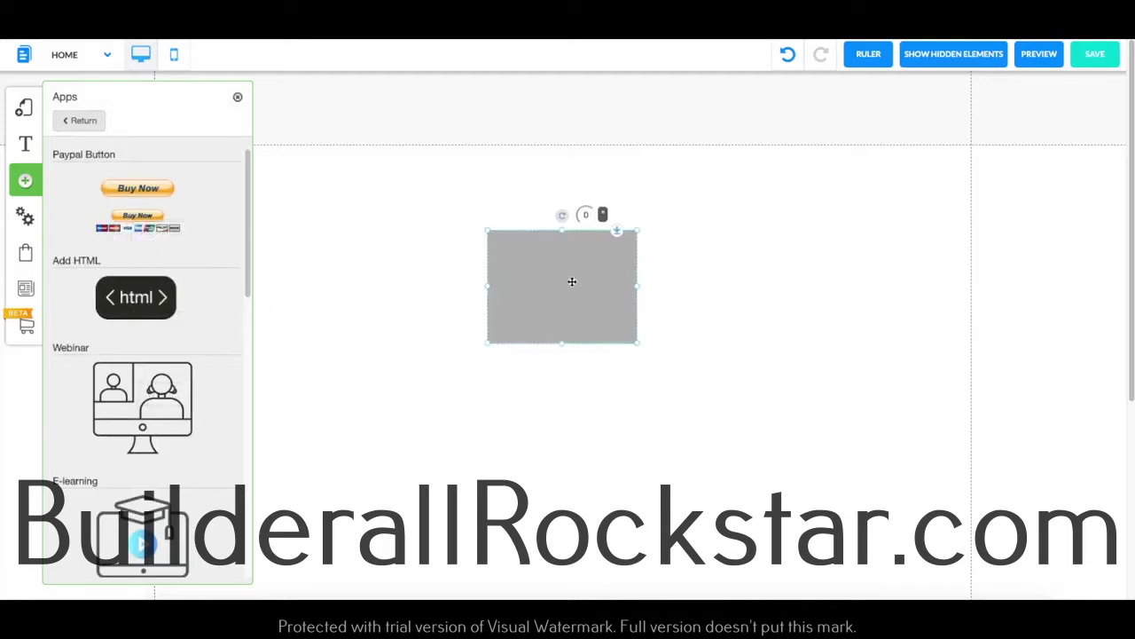
{"action": "left_click_drag", "start_coordinate": [586, 289], "coordinate": [481, 223]}
{"action": "left_click_drag", "start_coordinate": [533, 280], "coordinate": [967, 481]}
{"action": "left_click_drag", "start_coordinate": [725, 363], "coordinate": [555, 336]}
{"action": "left_click_drag", "start_coordinate": [799, 455], "coordinate": [917, 552]}
Replace the HTML element's default code with the copied video iframe code.
{"action": "left_click", "coordinate": [684, 381]}
{"action": "left_click", "coordinate": [503, 224]}
{"action": "left_click", "coordinate": [388, 342]}
{"action": "key", "text": "ctrl+a"}
{"action": "key", "text": "ctrl+v"}
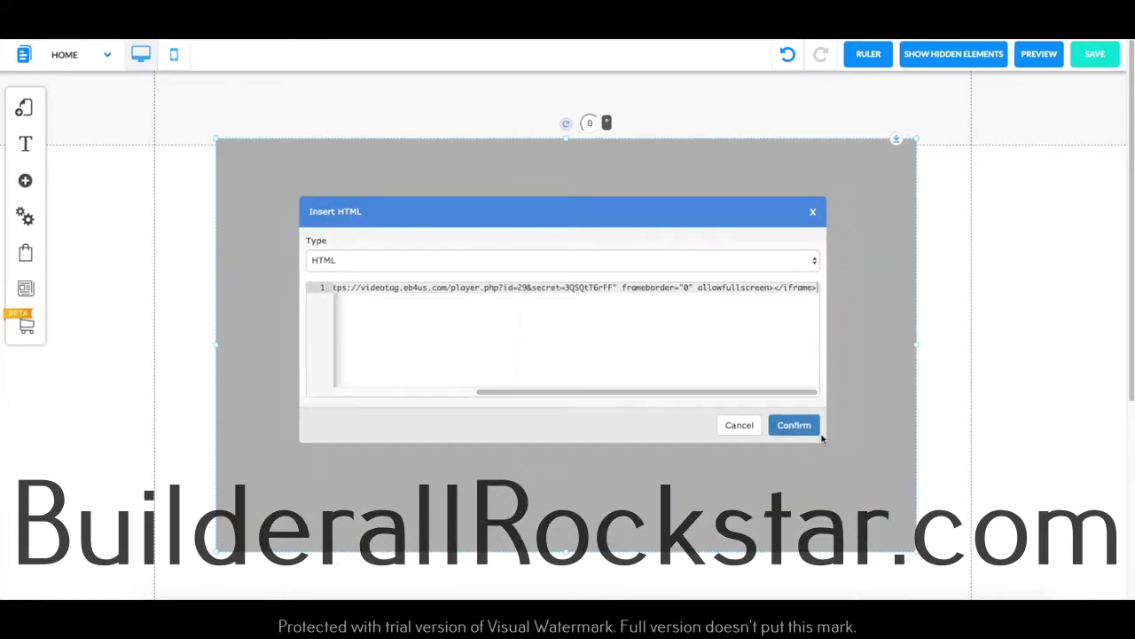
{"action": "left_click", "coordinate": [794, 426]}
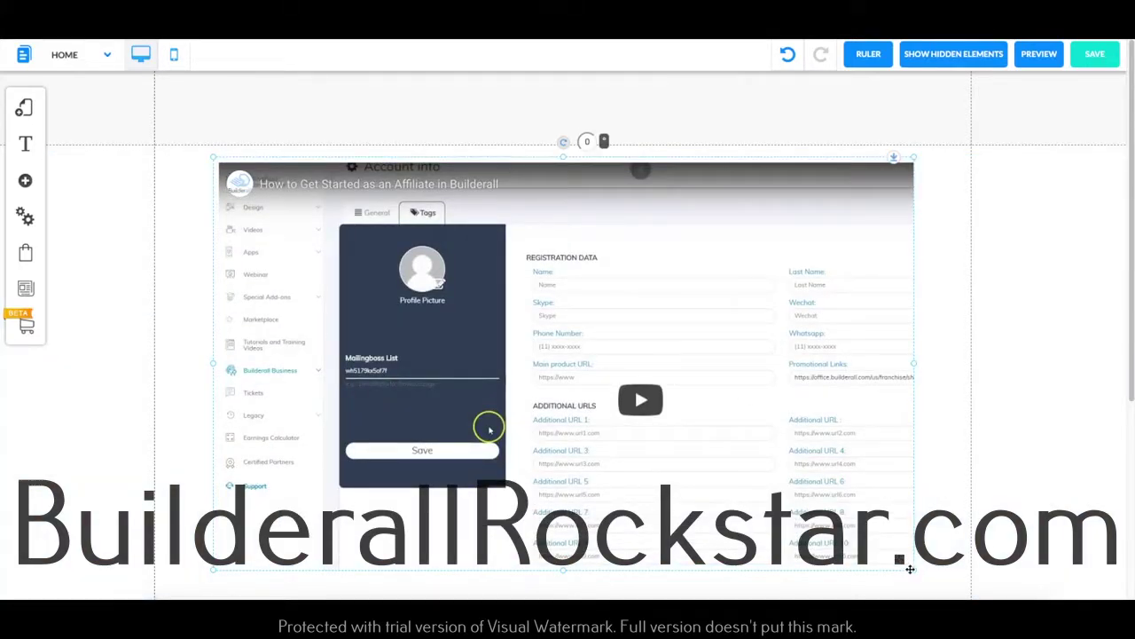
Enlarge and reposition the video element, then preview the page.
{"action": "left_click_drag", "start_coordinate": [910, 568], "coordinate": [1022, 596]}
{"action": "scroll", "coordinate": [750, 460], "scroll_direction": "down", "scroll_amount": 3}
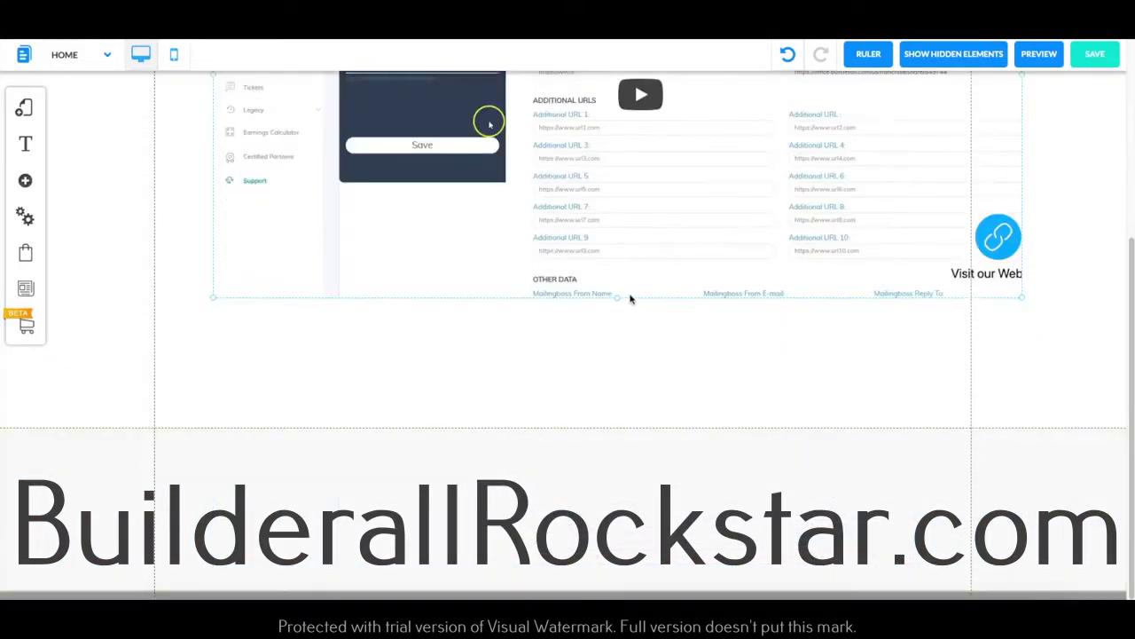
{"action": "left_click_drag", "start_coordinate": [588, 245], "coordinate": [516, 278]}
{"action": "left_click_drag", "start_coordinate": [953, 362], "coordinate": [1003, 411]}
{"action": "scroll", "coordinate": [623, 282], "scroll_direction": "up", "scroll_amount": 3}
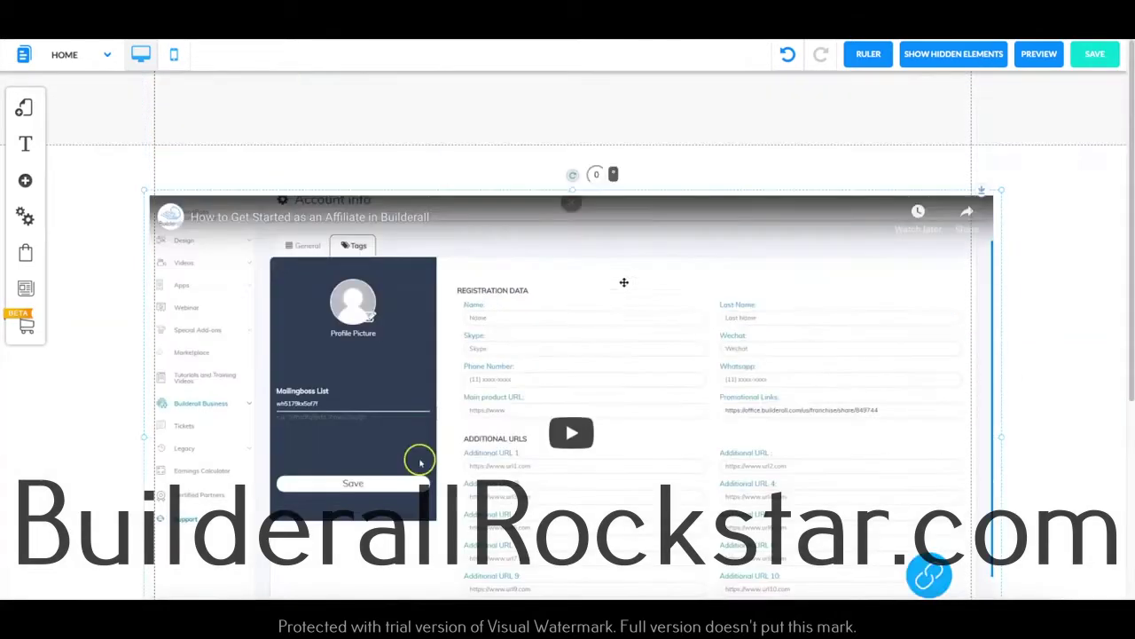
{"action": "scroll", "coordinate": [662, 325], "scroll_direction": "down", "scroll_amount": 2}
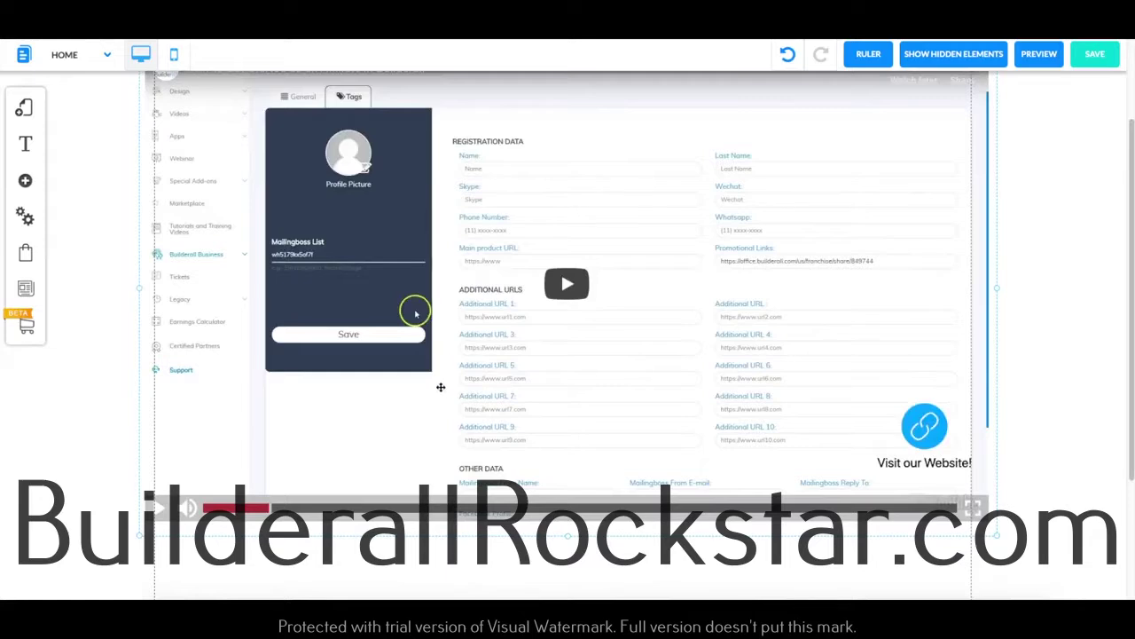
{"action": "left_click", "coordinate": [1038, 62]}
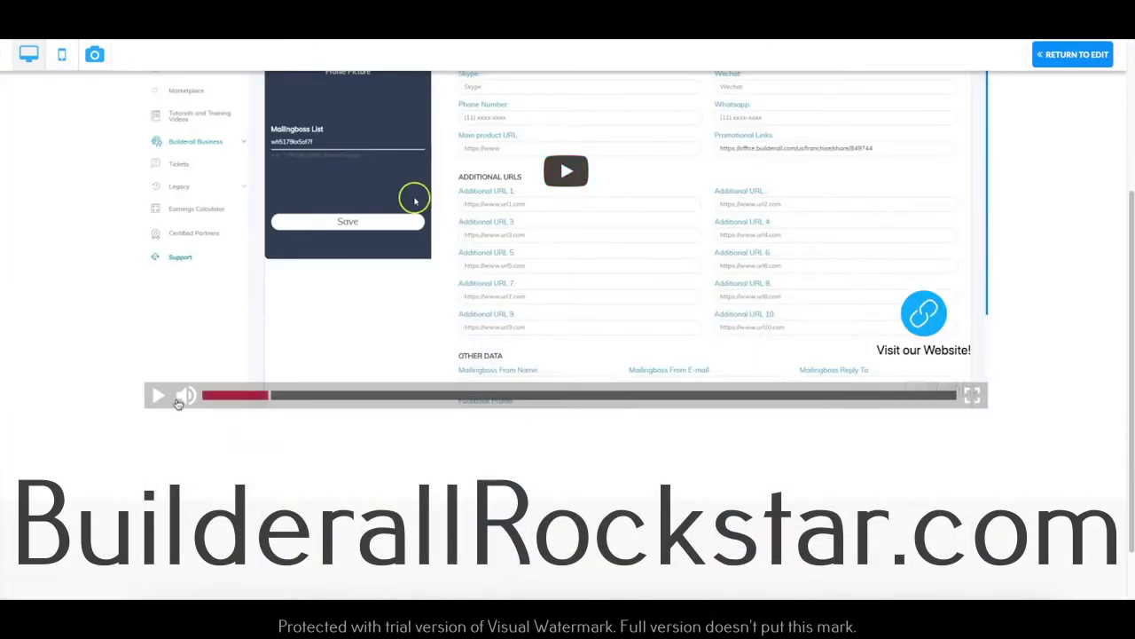
Play the previewed video, test the Call us! tag, then follow Visit our Website! to Google.
{"action": "left_click", "coordinate": [168, 398]}
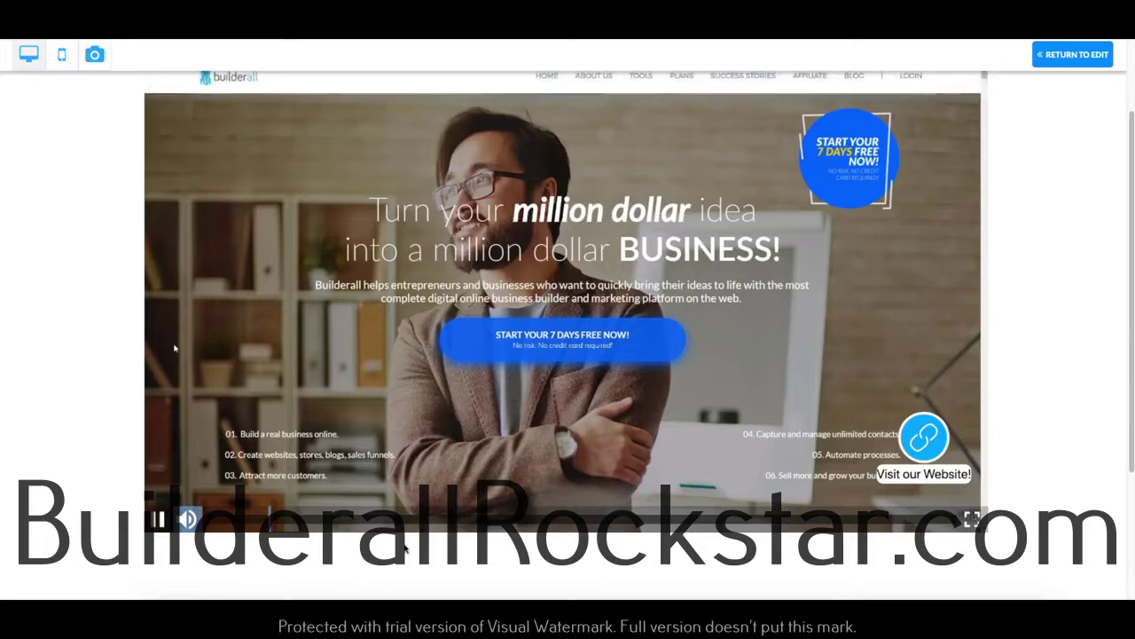
{"action": "left_click_drag", "start_coordinate": [321, 525], "coordinate": [278, 525]}
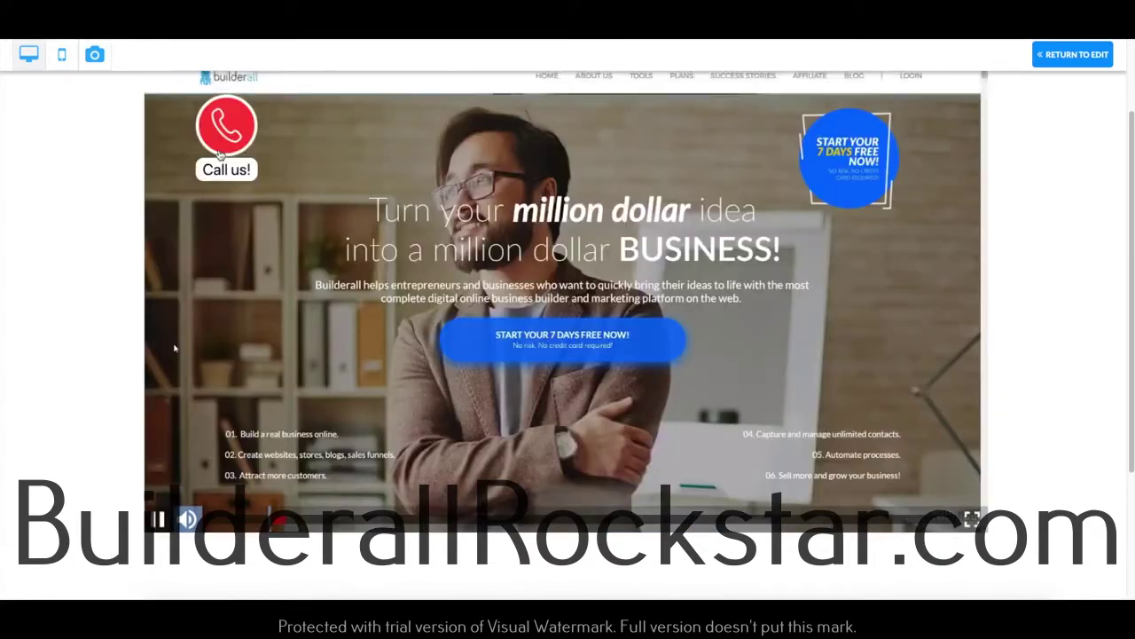
{"action": "left_click", "coordinate": [187, 345]}
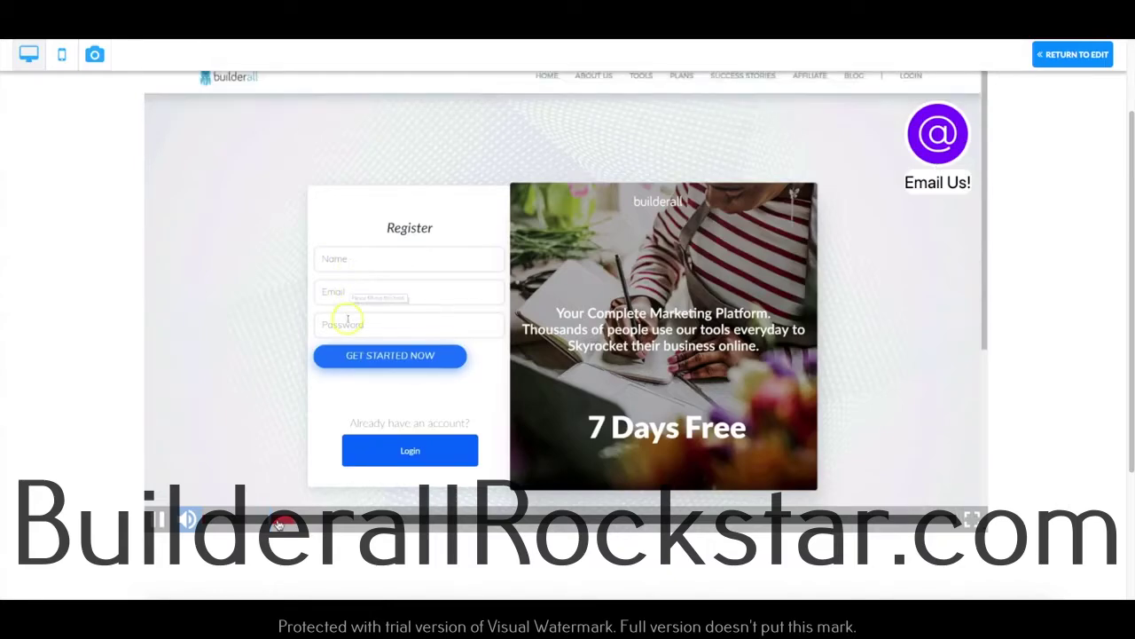
{"action": "left_click", "coordinate": [285, 524]}
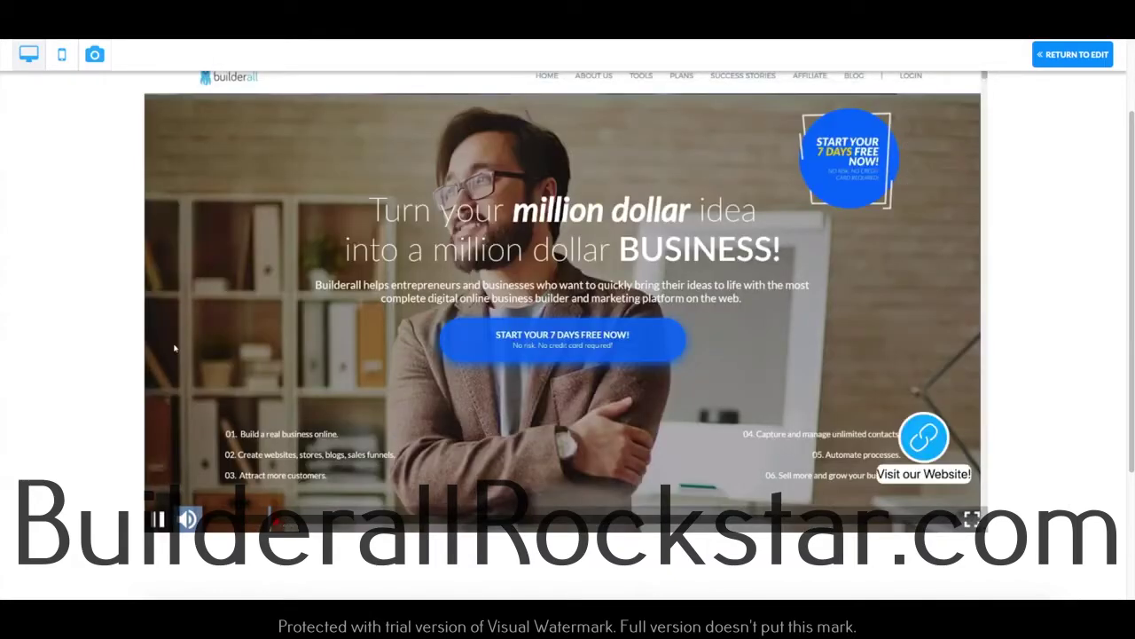
{"action": "left_click", "coordinate": [922, 442]}
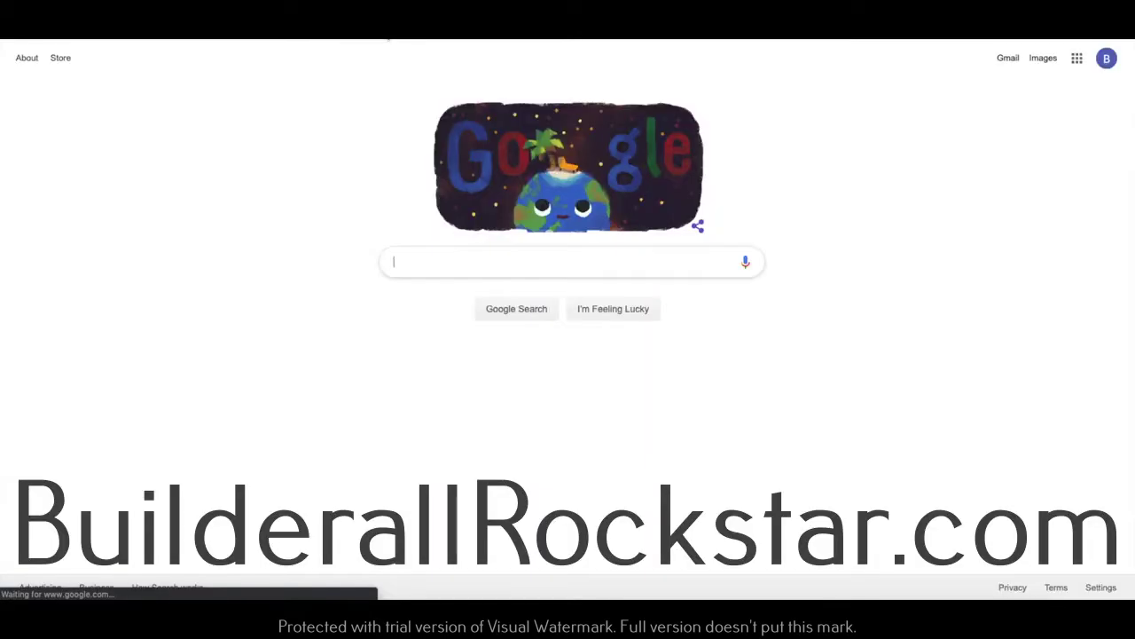